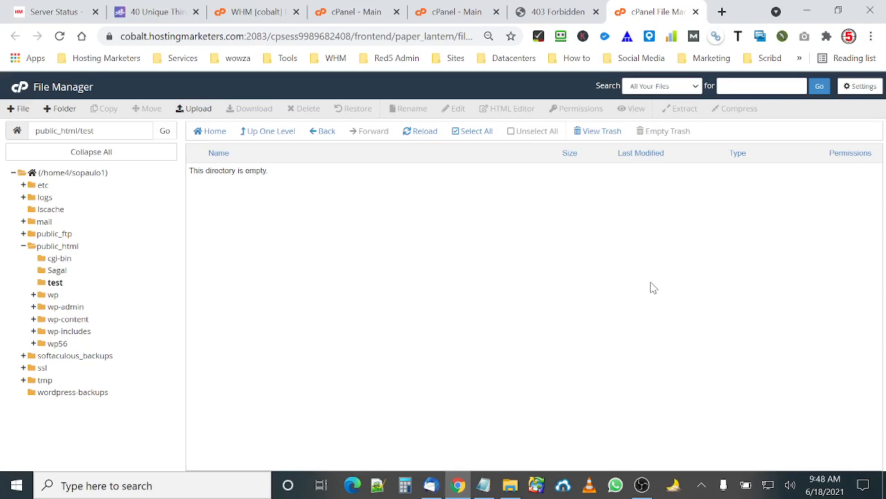
Open bitly.com in a new browser tab.
left_click(722, 13)
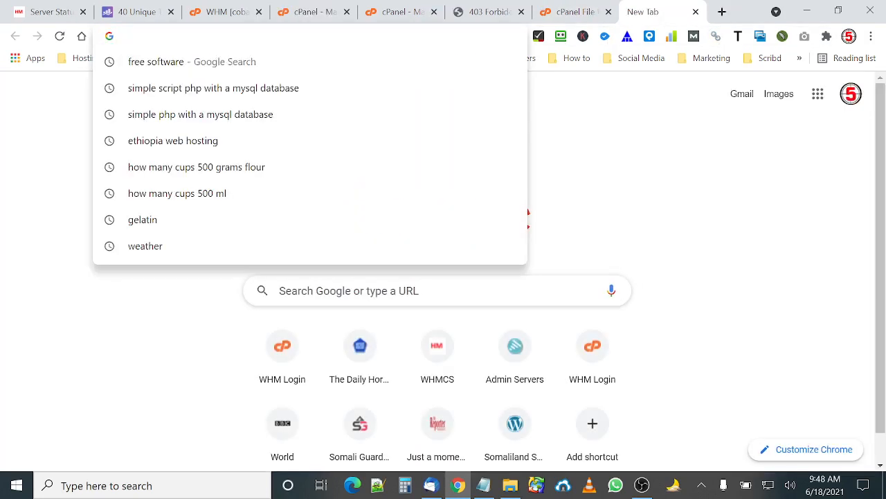
type("bit")
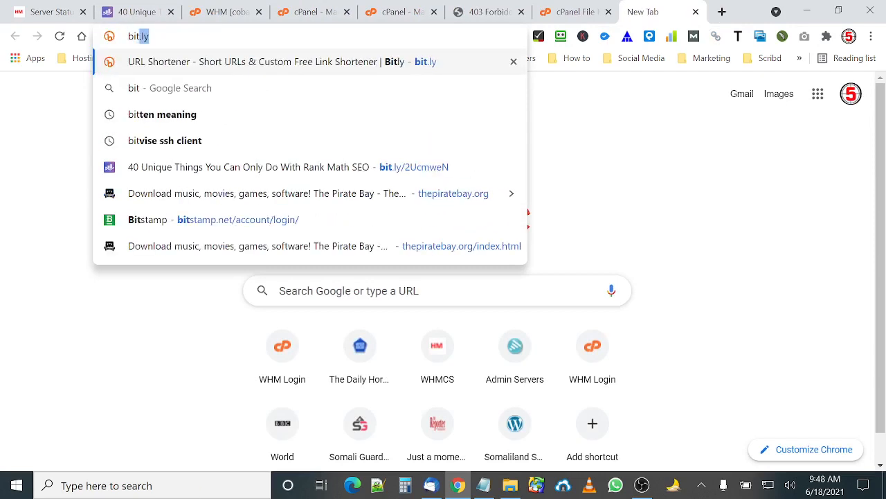
key("BackSpace")
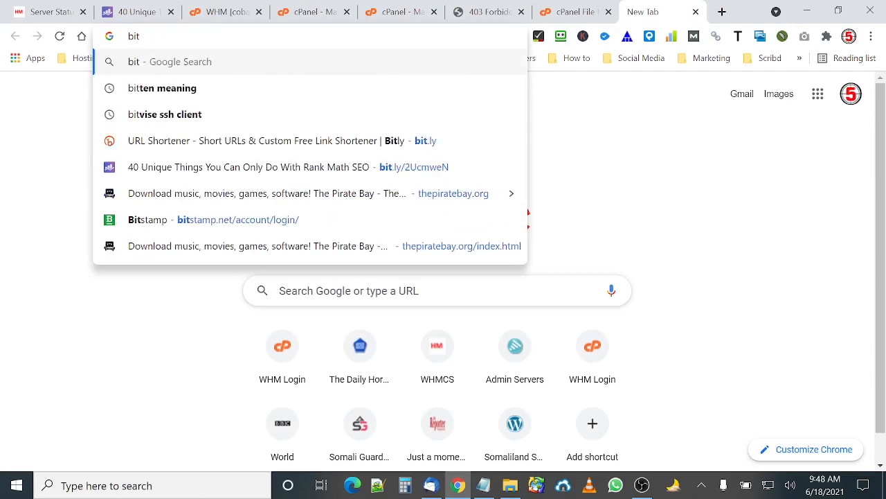
type(".ly")
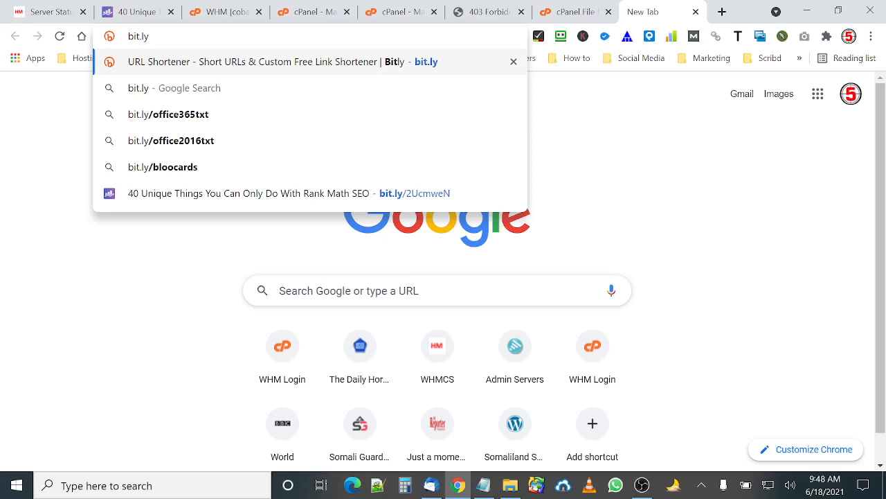
key("Return")
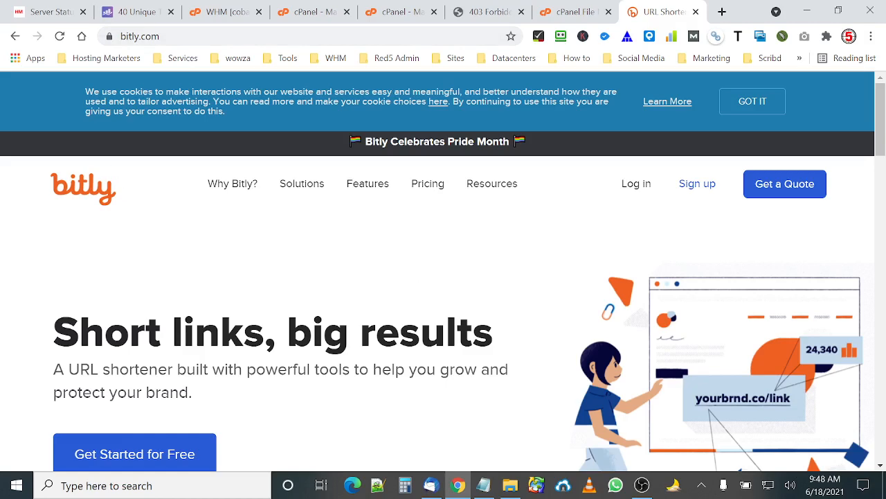
Copy the Rank Math article's URL from its tab and shorten it with Bitly.
scroll(148, 202, "down", 5)
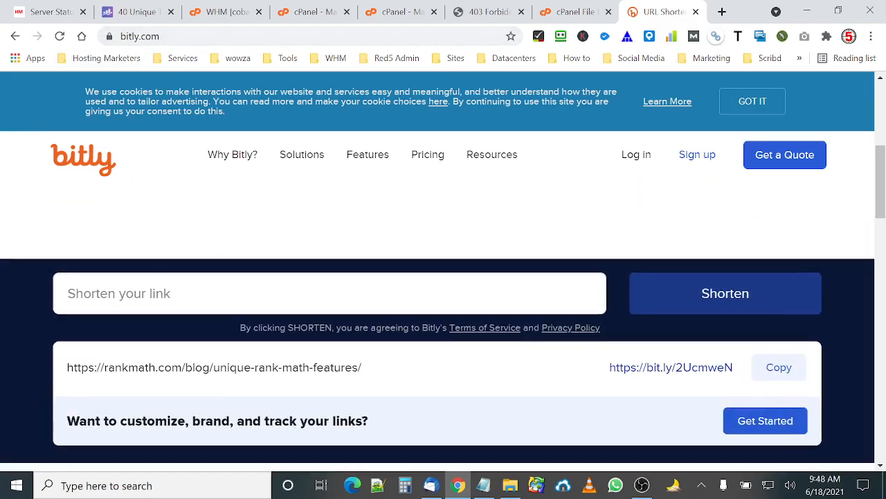
left_click(148, 293)
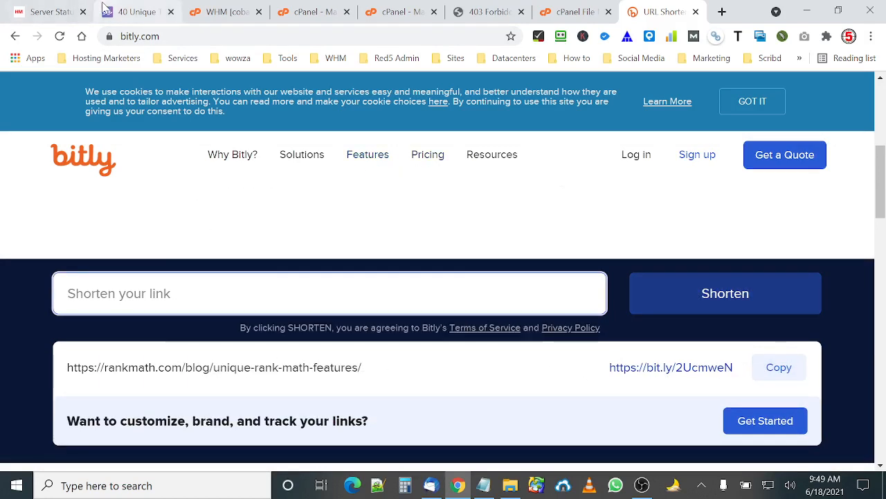
left_click(128, 12)
right_click(182, 39)
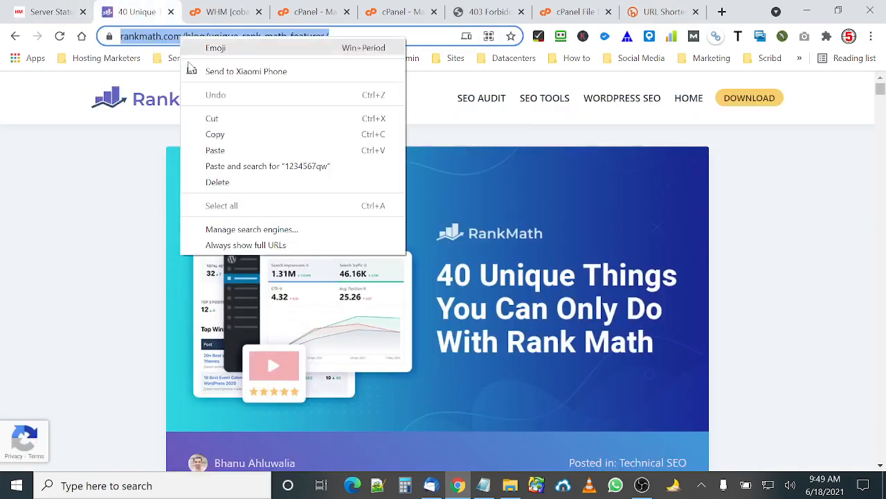
left_click(214, 133)
left_click(648, 12)
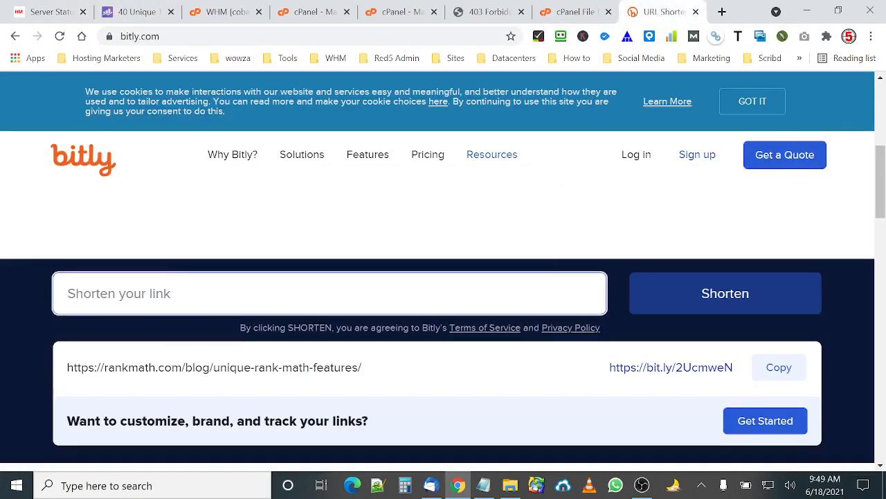
type("https://rankmath.com/blog/unique-rank-math-features/")
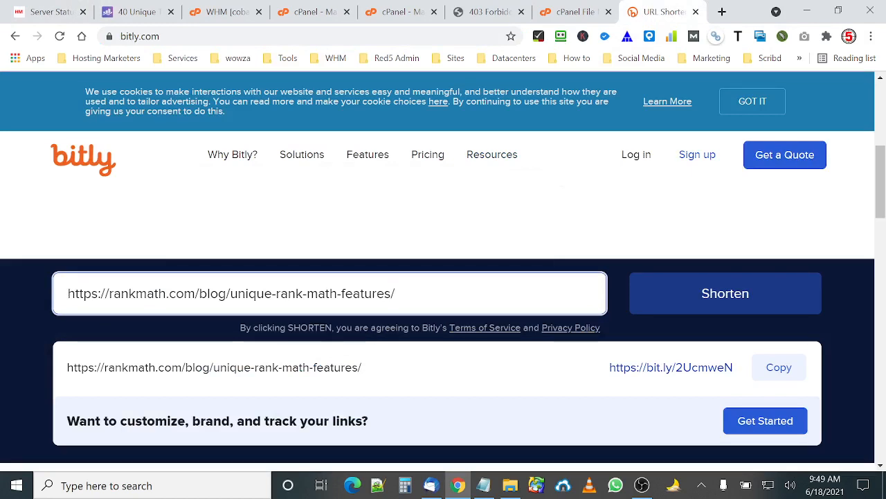
left_click(713, 291)
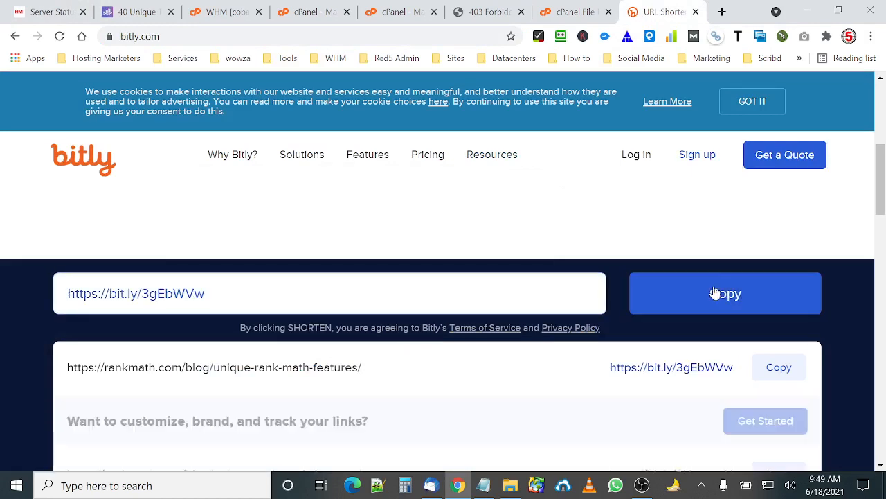
Copy the bit.ly/2UcmweN short link and open it in a new tab to test it.
scroll(715, 291, "down", 2)
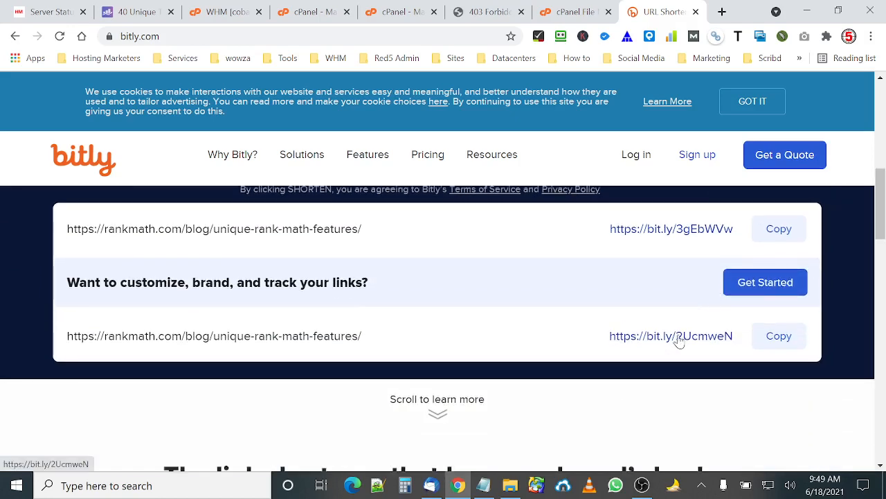
left_click(776, 336)
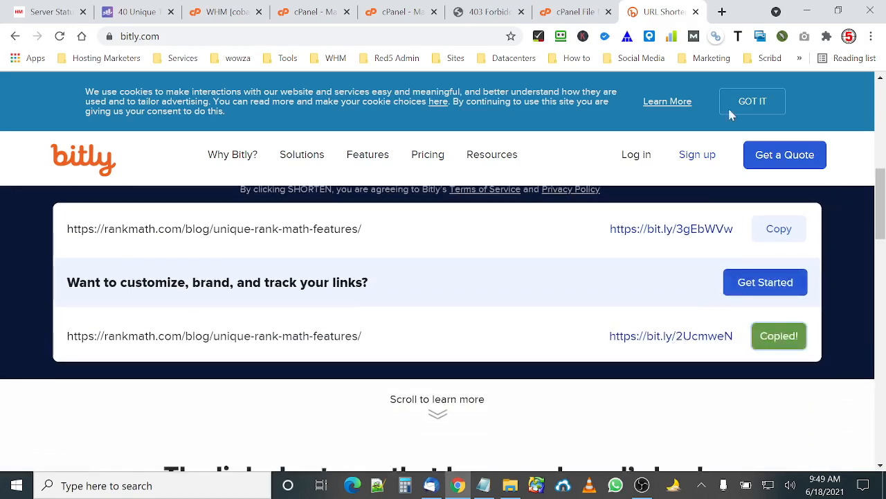
left_click(722, 12)
right_click(369, 36)
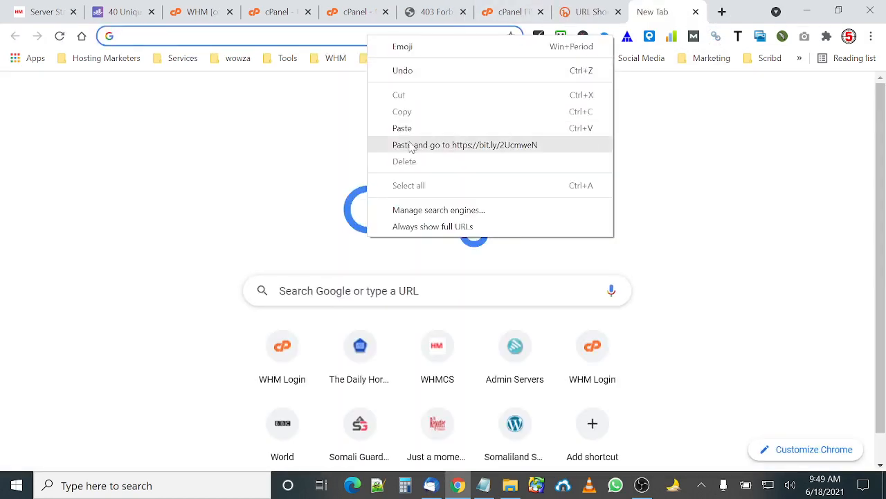
left_click(411, 146)
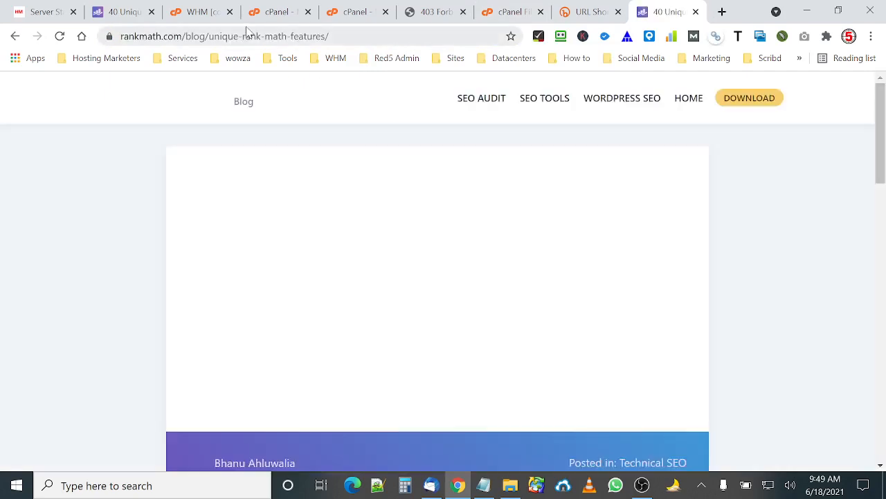
Close the tested link tab and the Bitly tab.
left_click(126, 11)
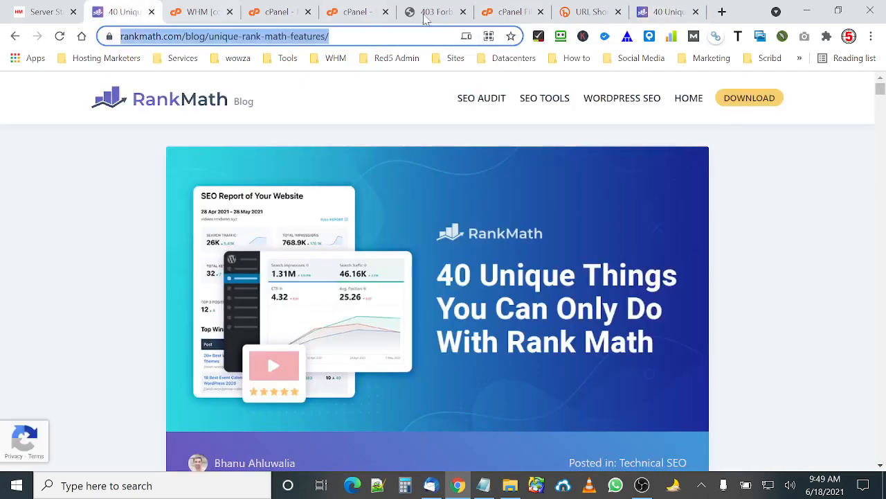
left_click(643, 7)
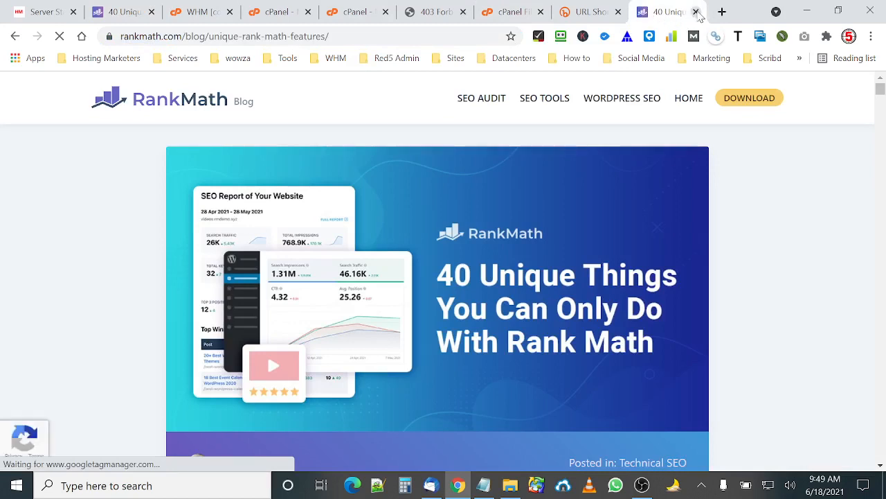
left_click(696, 11)
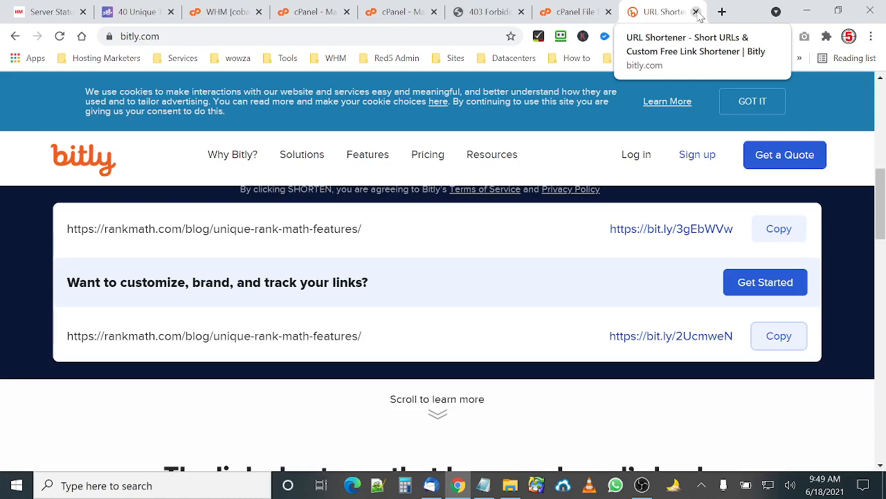
left_click(697, 12)
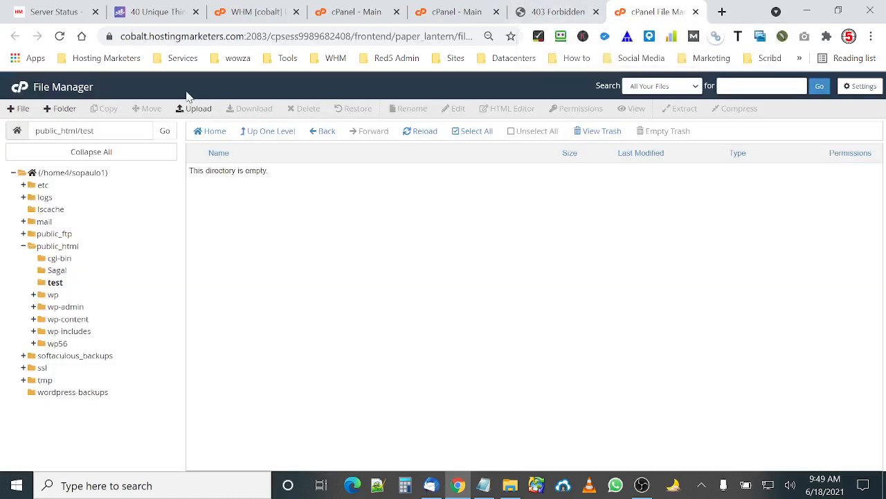
left_click(270, 135)
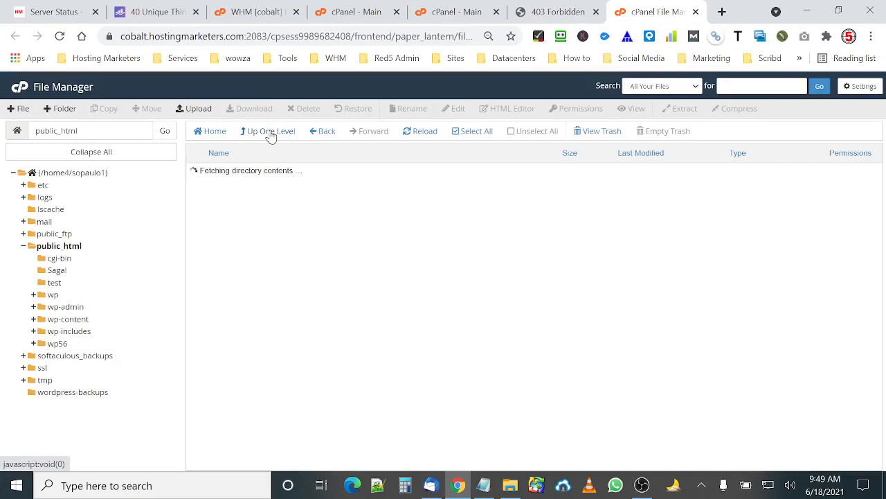
left_click(269, 131)
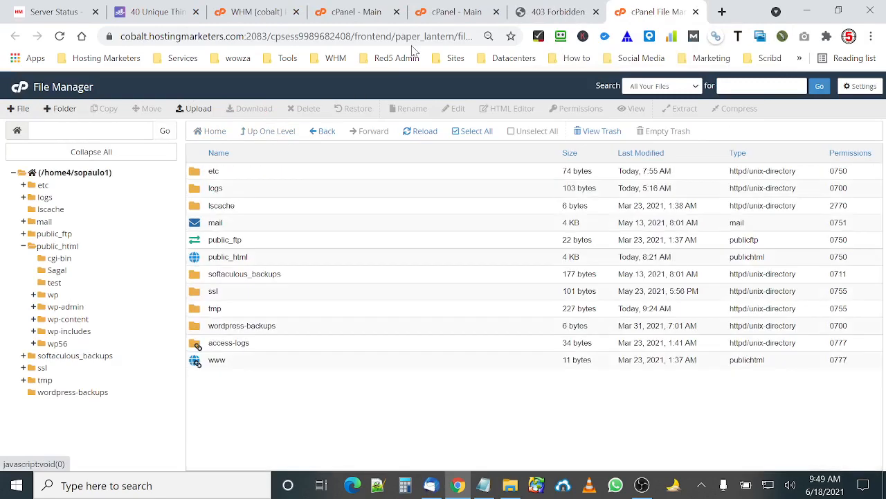
left_click(360, 13)
left_click(246, 12)
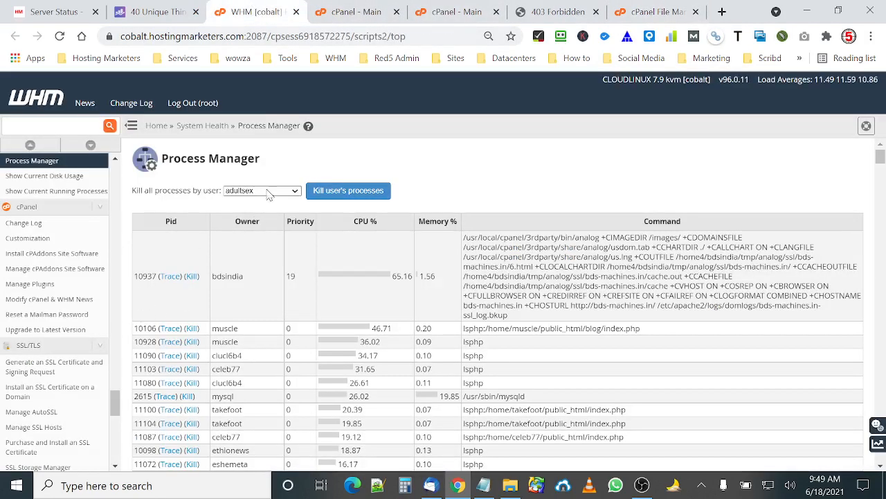
left_click(353, 12)
scroll(339, 176, "up", 10)
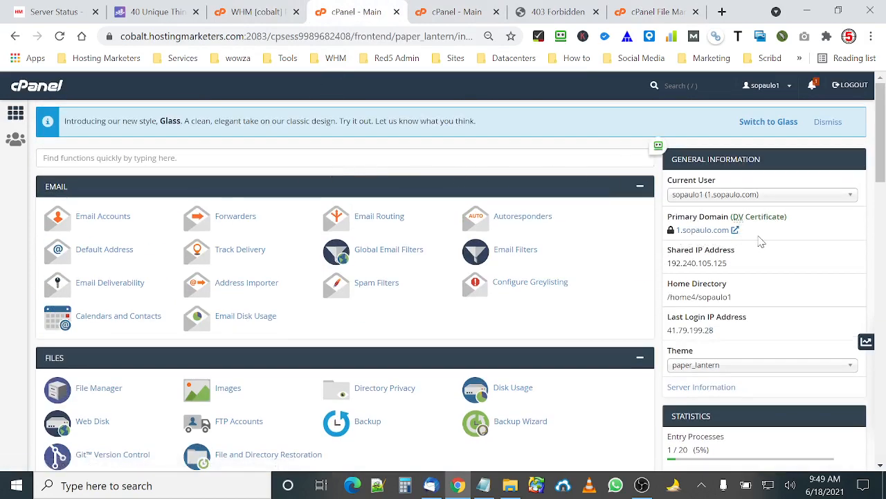
Open File Manager from the cPanel home page and close the previous File Manager tab.
left_click(443, 12)
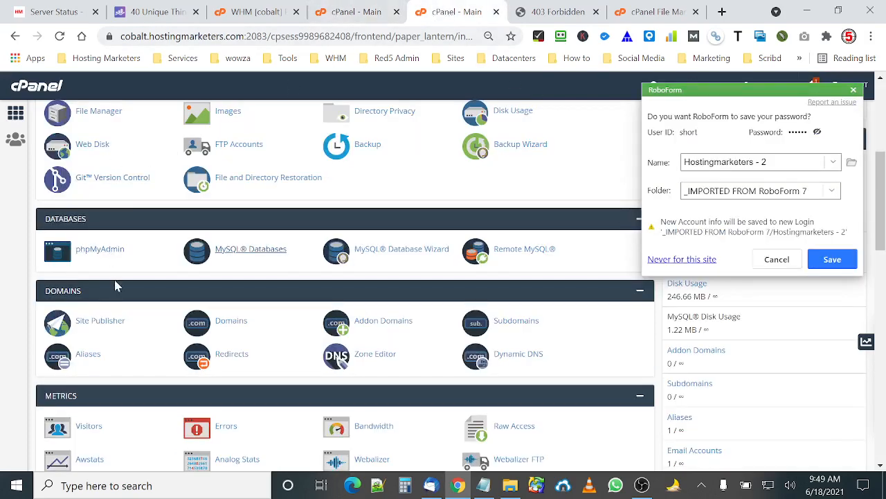
scroll(111, 315, "down", 1)
scroll(115, 311, "up", 5)
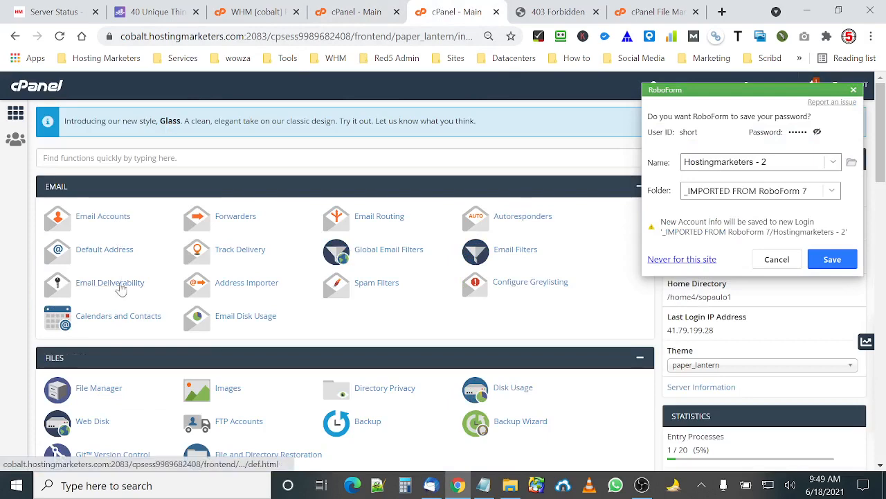
left_click(108, 399)
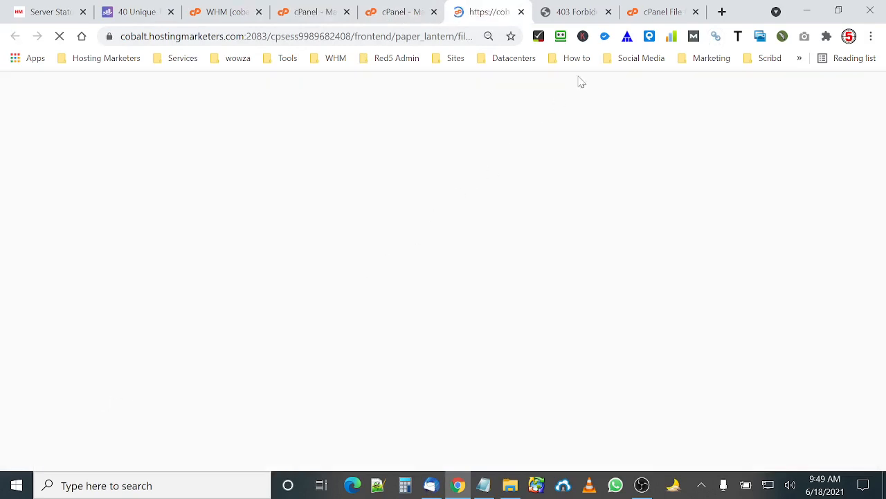
left_click(654, 13)
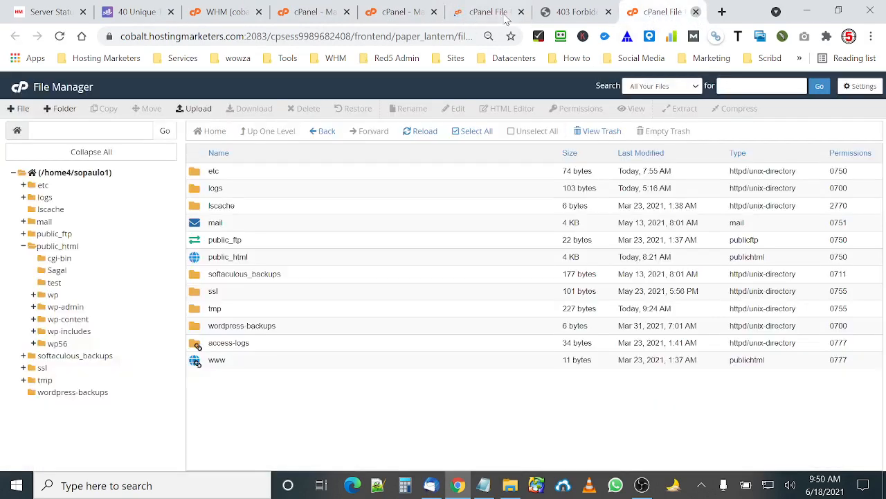
left_click(696, 12)
left_click(493, 13)
left_click(467, 11)
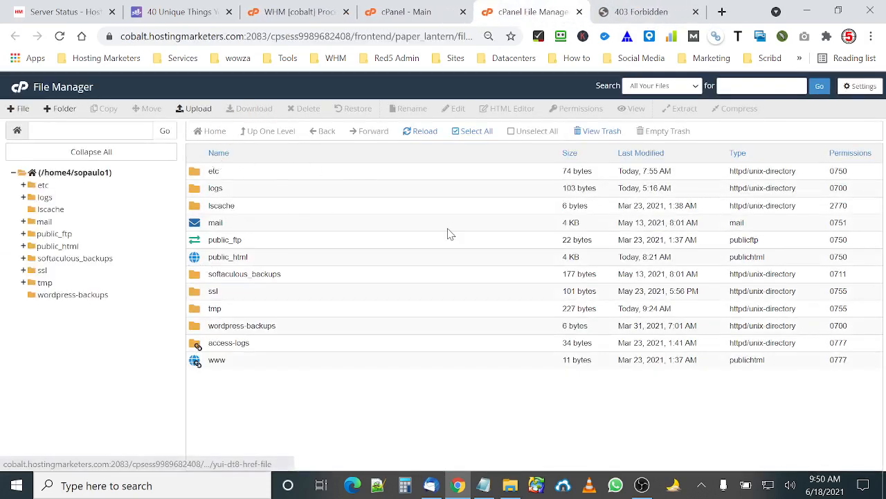
Create a new folder named short inside public_html.
double_click(198, 260)
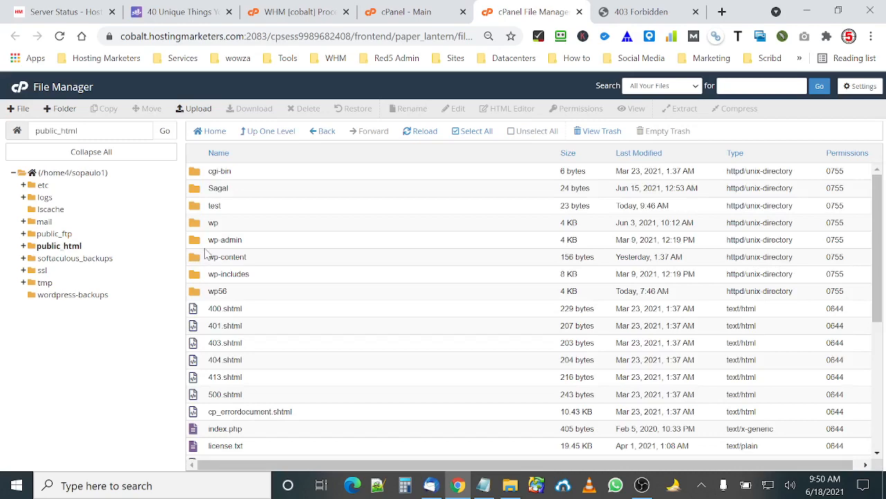
left_click(201, 208)
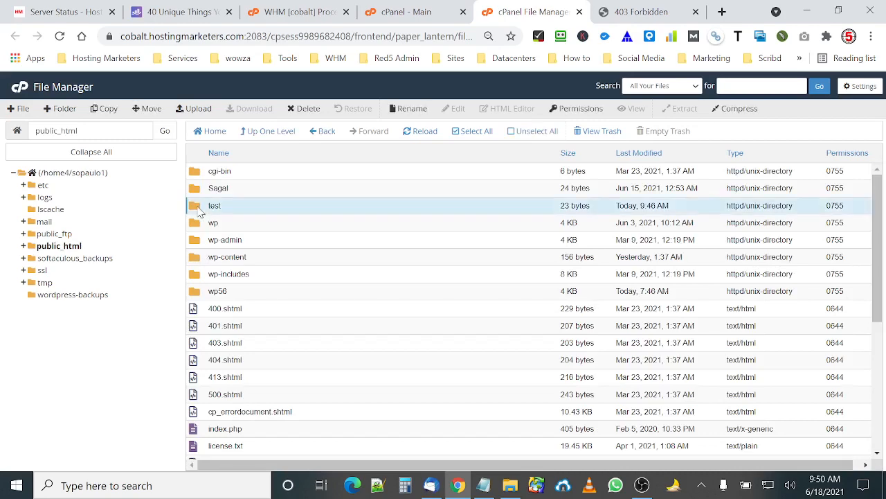
left_click(60, 108)
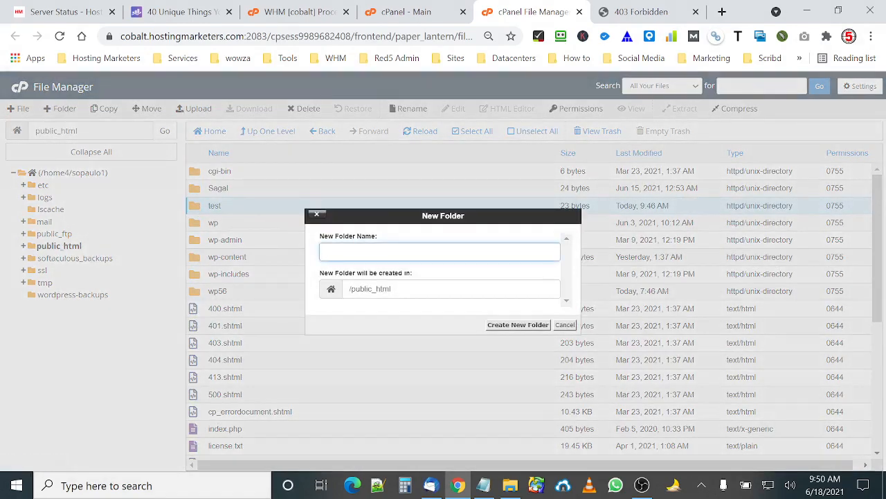
type("short")
left_click(510, 325)
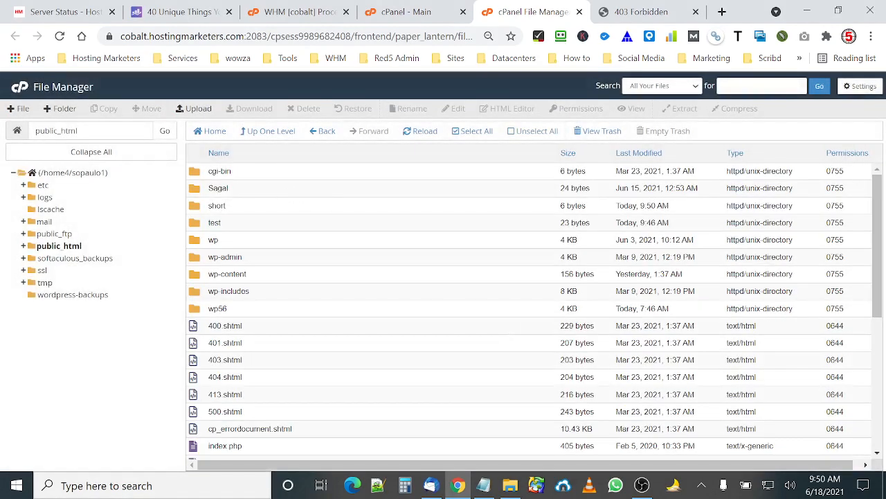
Browse into the short folder and back up to public_html, selecting the short folder.
double_click(196, 206)
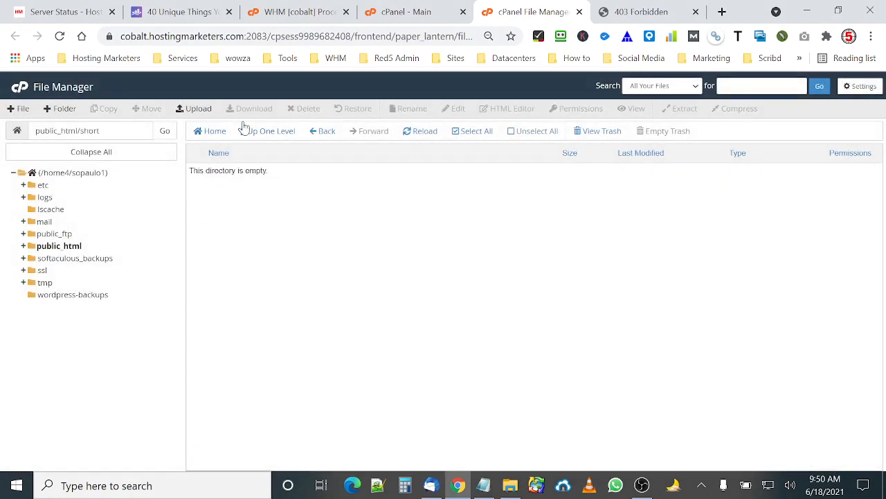
left_click(258, 131)
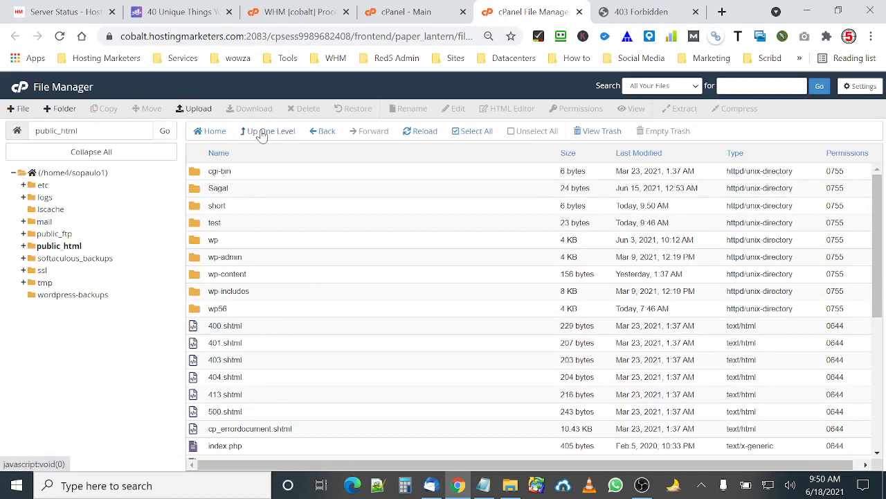
left_click(191, 208)
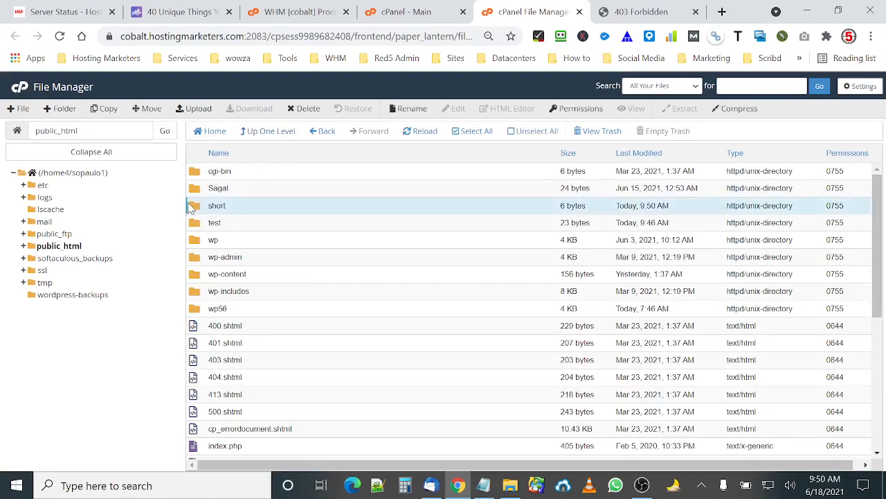
Upload the YOURLS-master.zip archive from Downloads into the short folder, then refresh the file list.
double_click(192, 208)
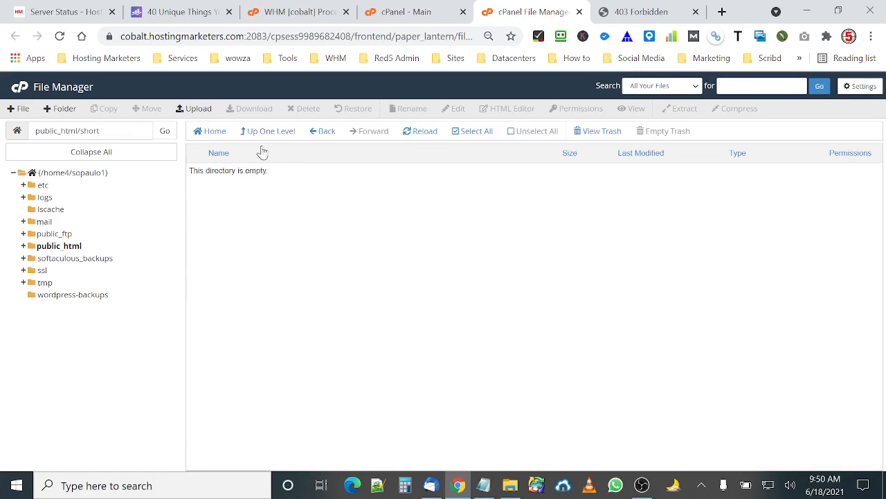
left_click(194, 108)
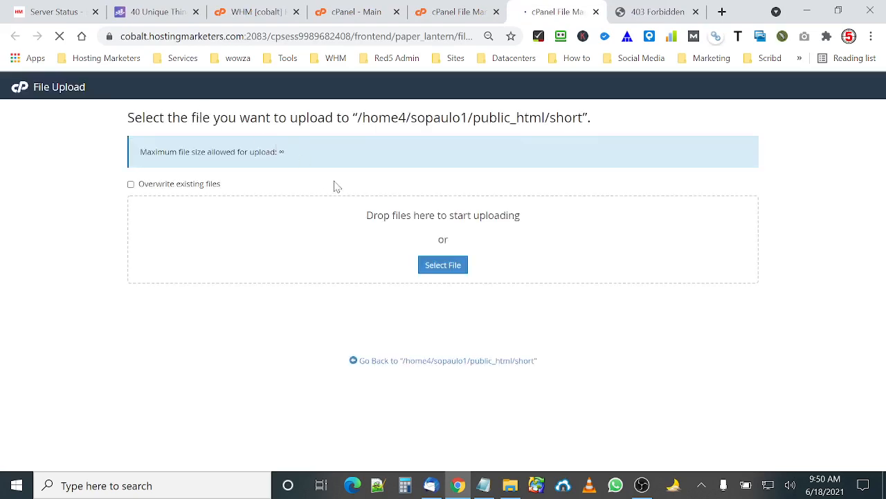
left_click(440, 270)
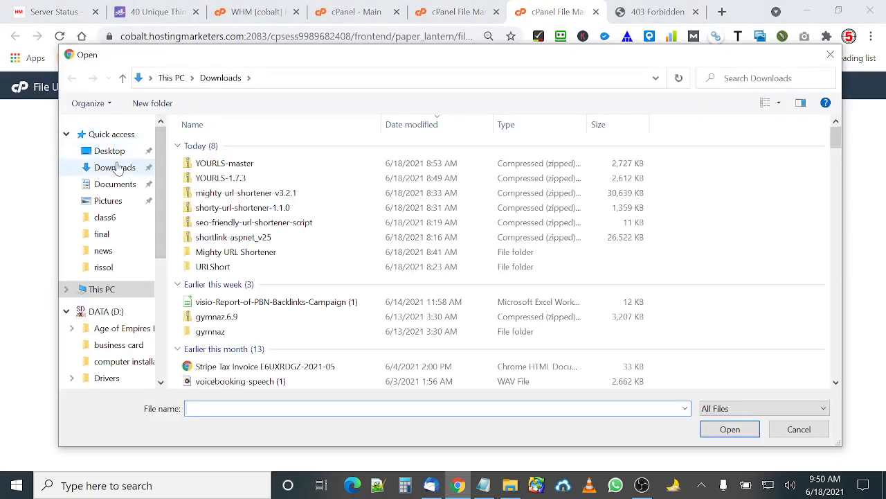
double_click(239, 164)
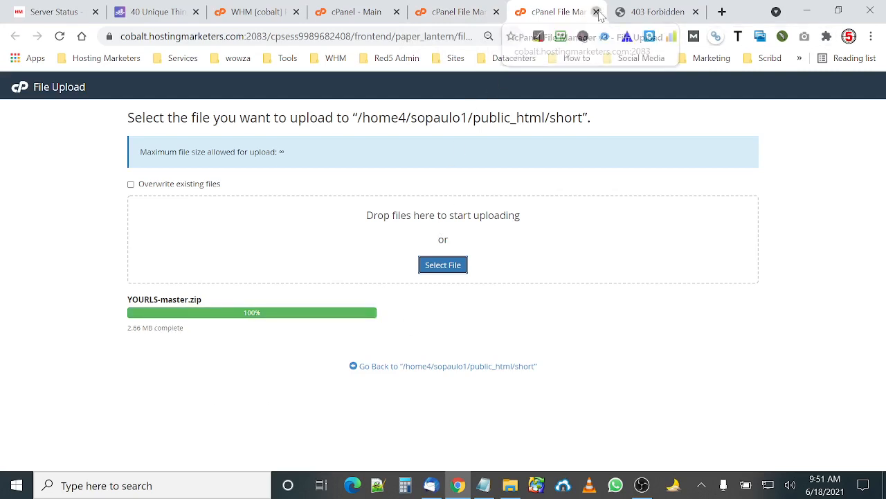
left_click(596, 12)
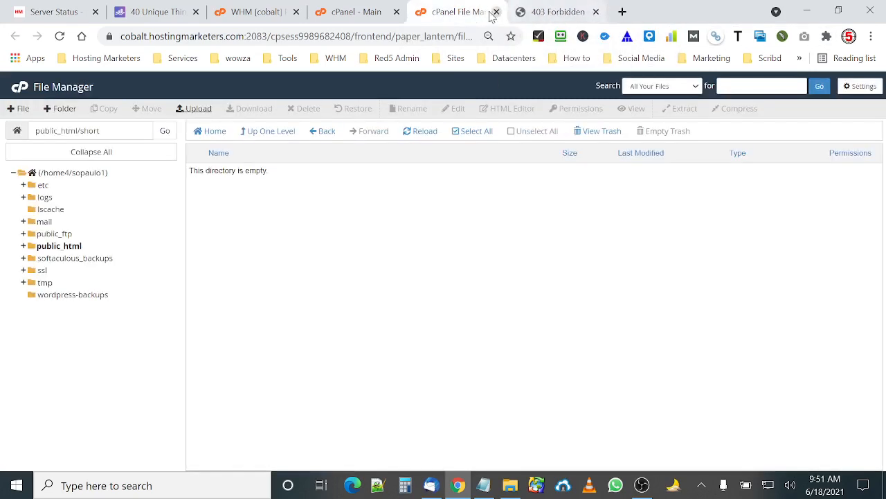
left_click(420, 134)
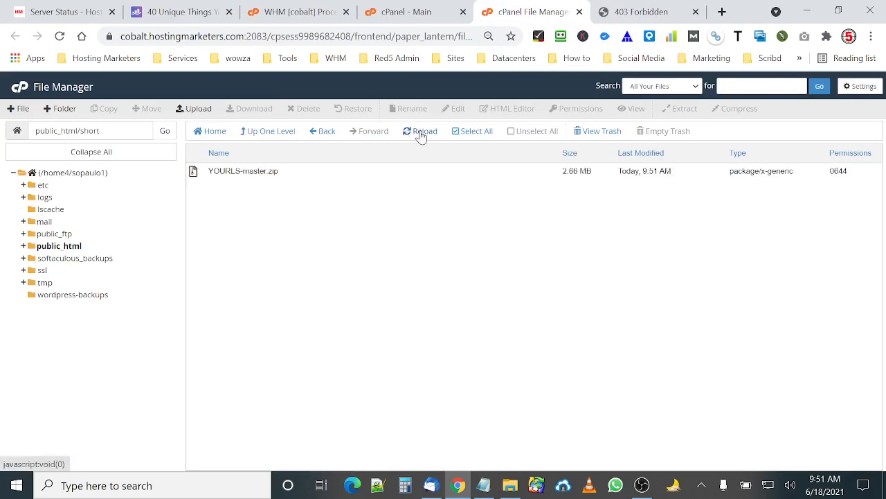
Extract YOURLS-master.zip into /public_html/short and refresh the listing.
left_click(198, 176)
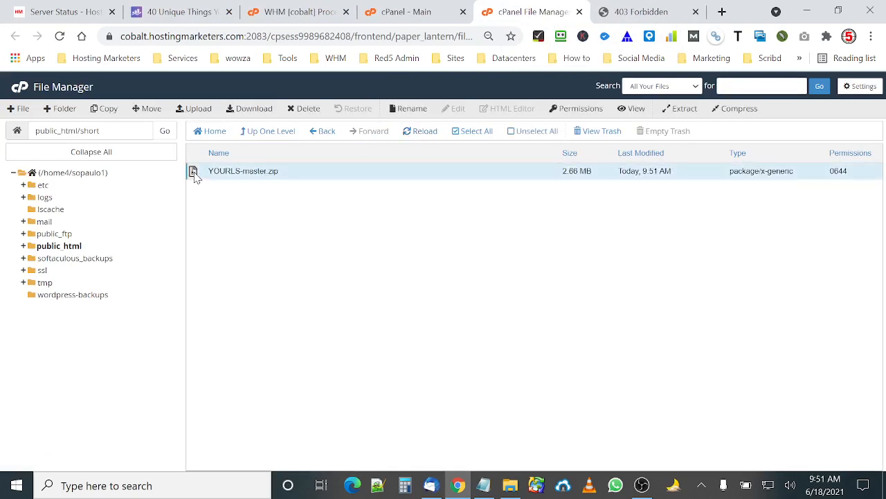
left_click(684, 110)
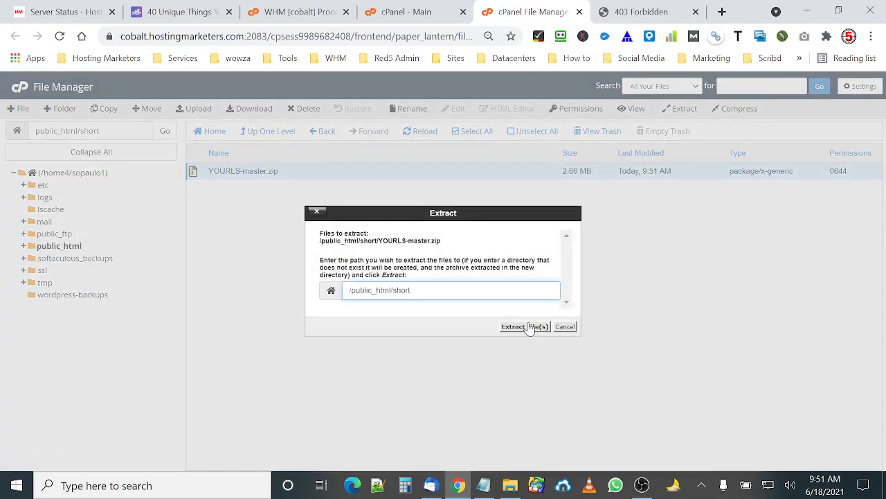
left_click(526, 326)
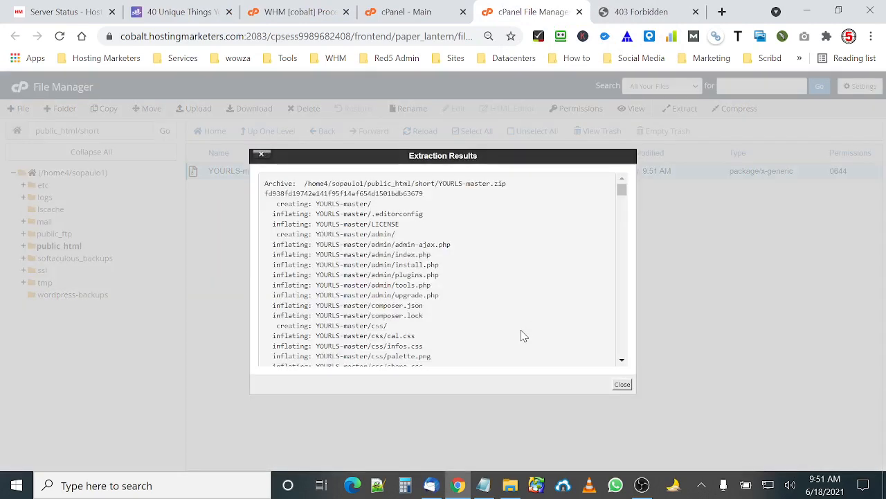
left_click(621, 385)
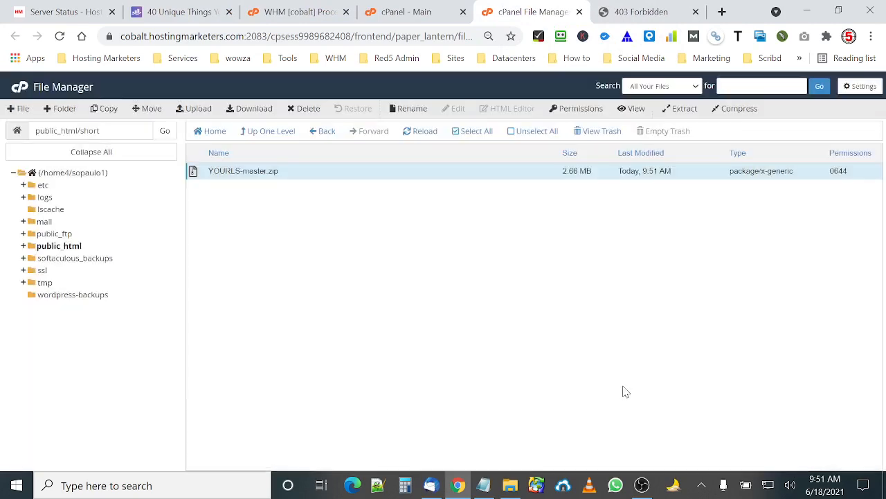
left_click(424, 133)
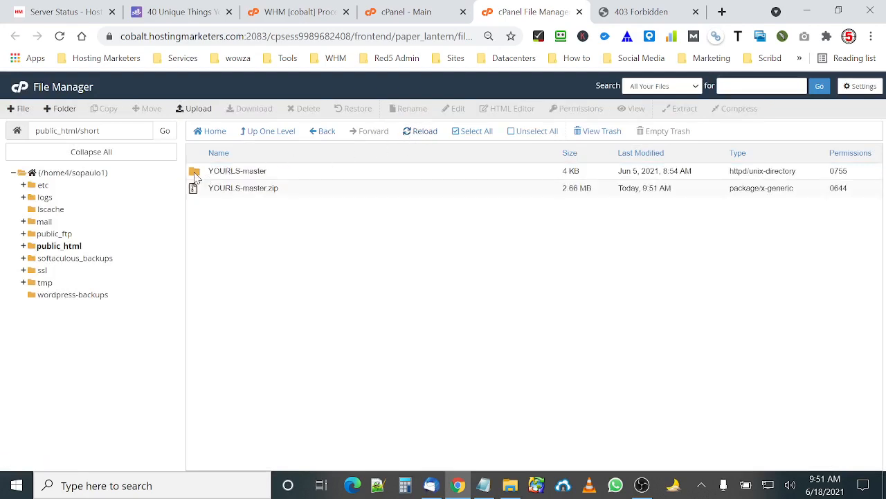
Move all contents of the YOURLS-master folder up into /public_html/short and return to the short folder.
double_click(195, 173)
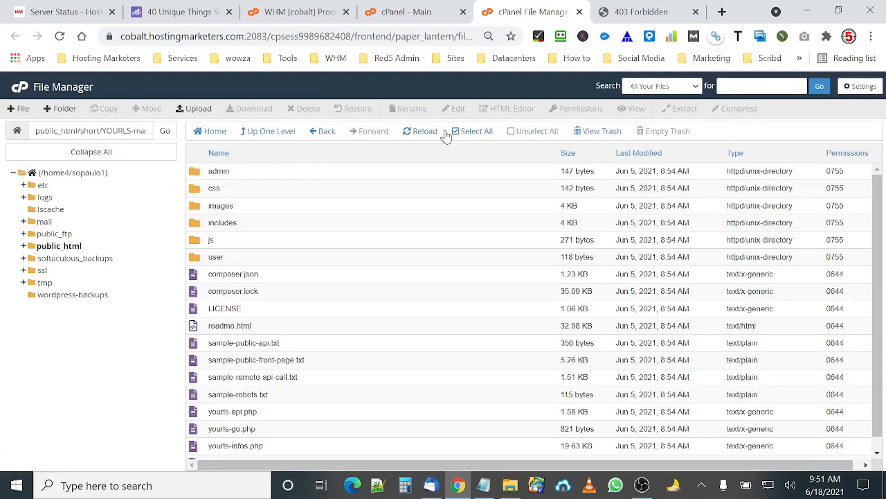
left_click(475, 133)
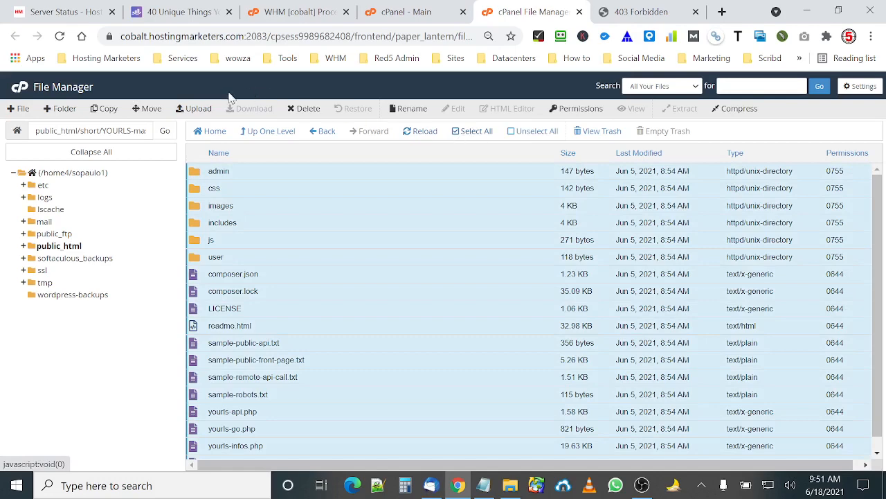
left_click(148, 111)
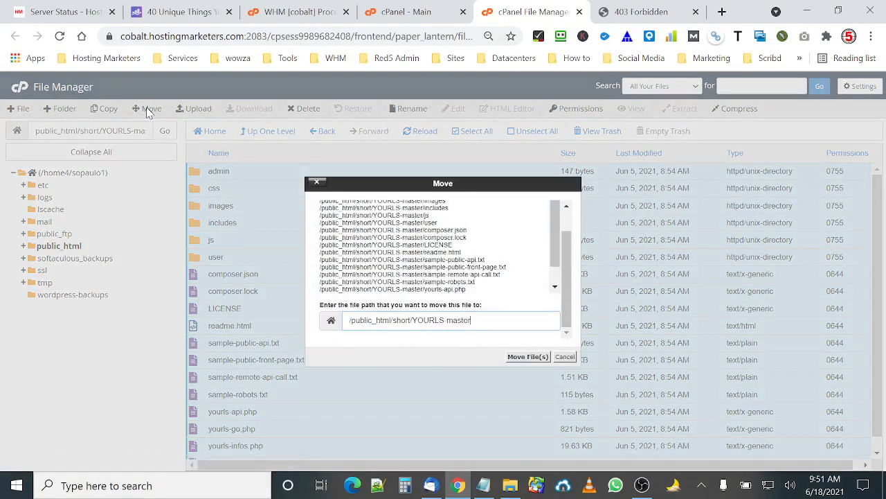
left_click_drag(412, 320, 471, 320)
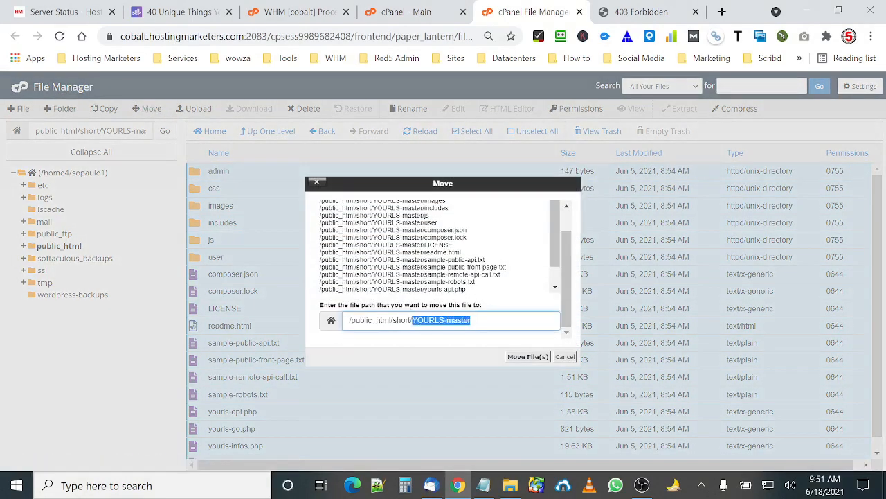
key("BackSpace")
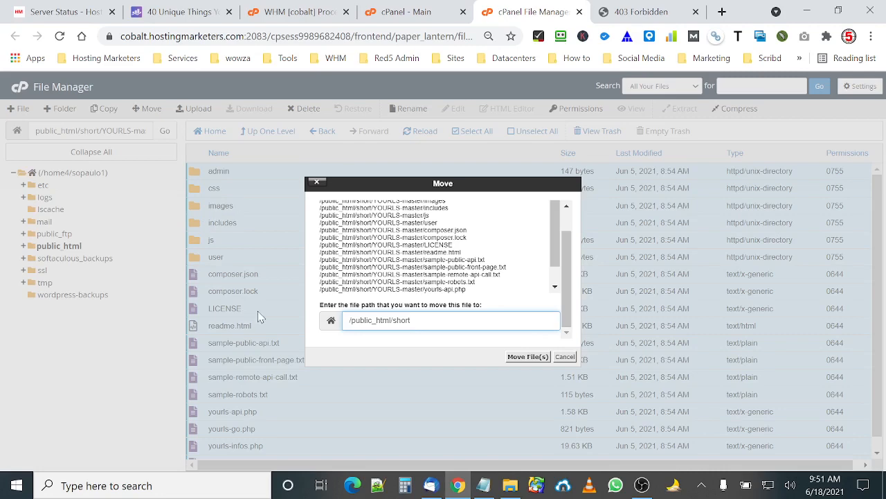
left_click(526, 356)
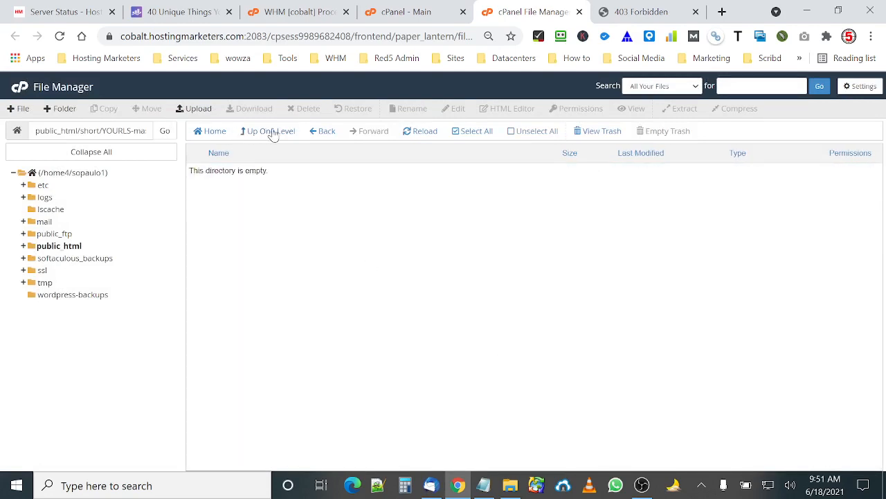
left_click(274, 133)
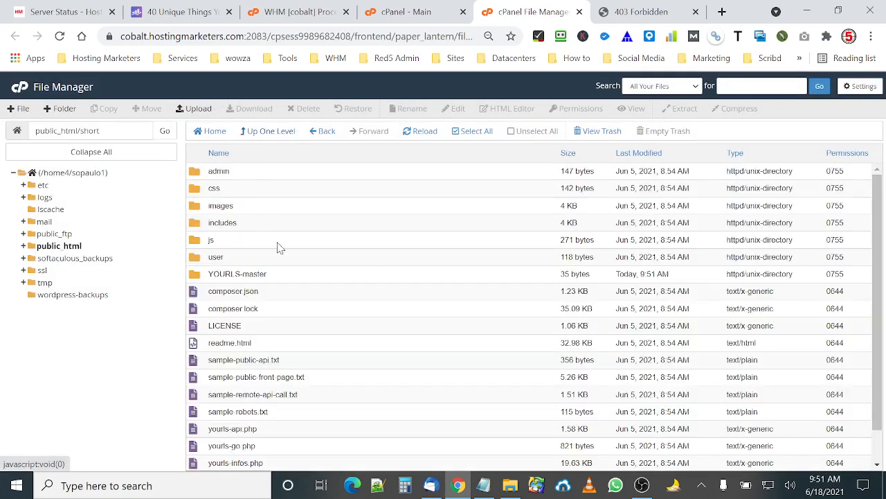
scroll(353, 423, "down", 1)
scroll(362, 431, "up", 1)
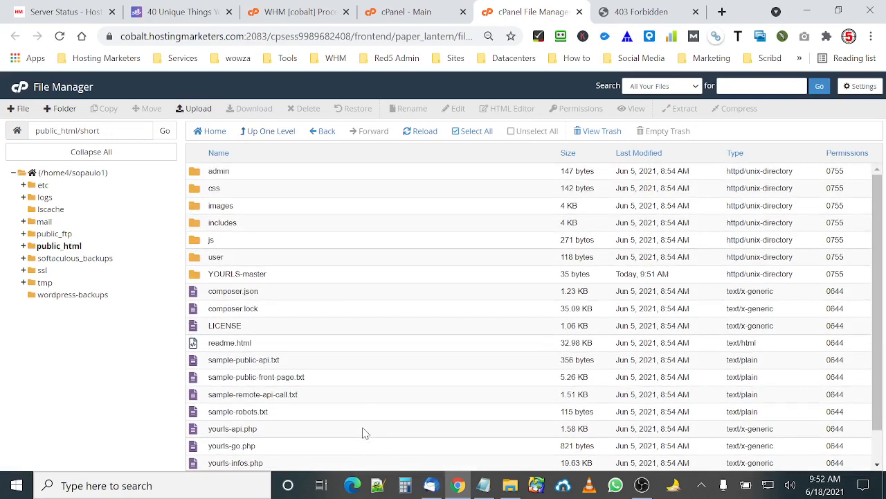
scroll(329, 261, "down", 1)
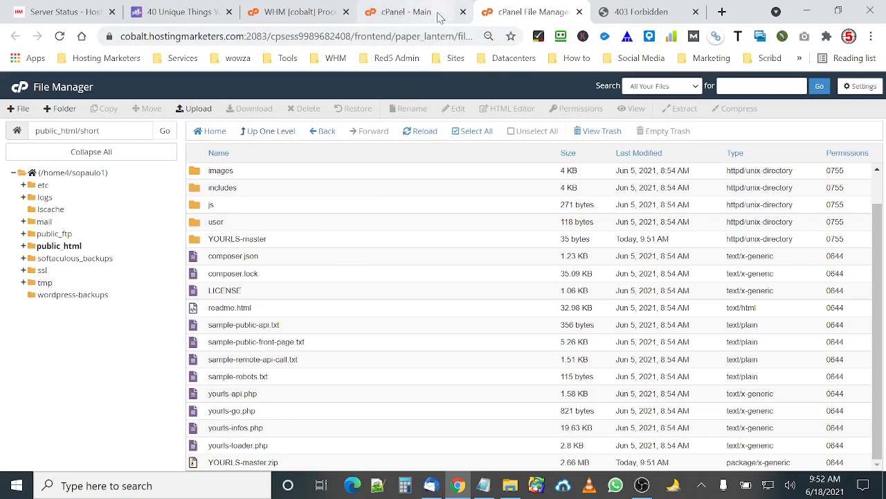
Open 1.sopaulo.com/short/readme.html in the browser tab showing the forbidden page.
left_click(627, 11)
left_click(173, 36)
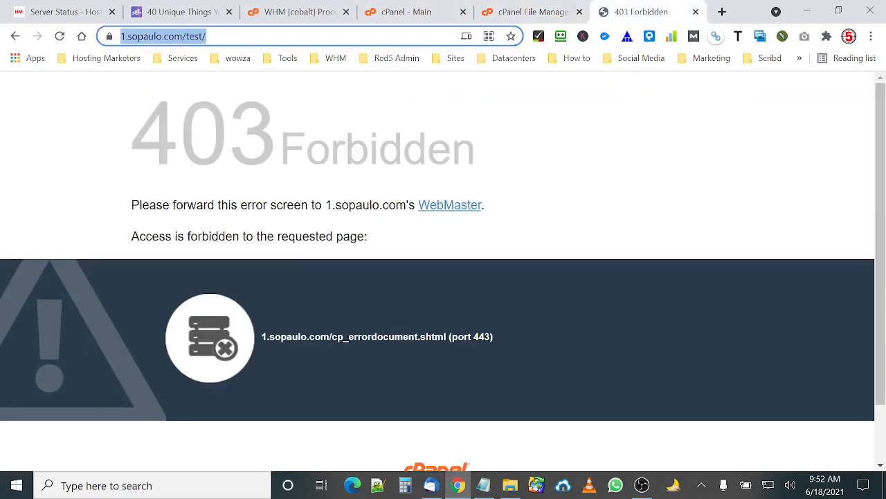
left_click(238, 36)
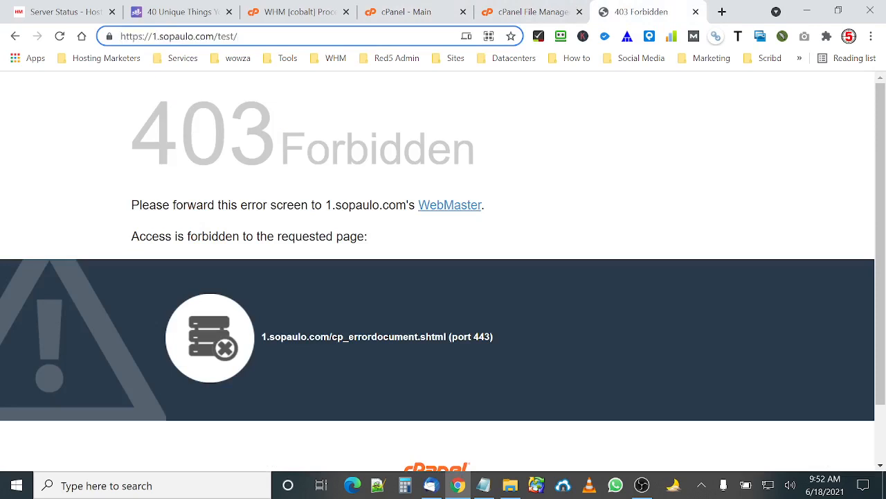
key("ctrl+shift+Left")
type("sho")
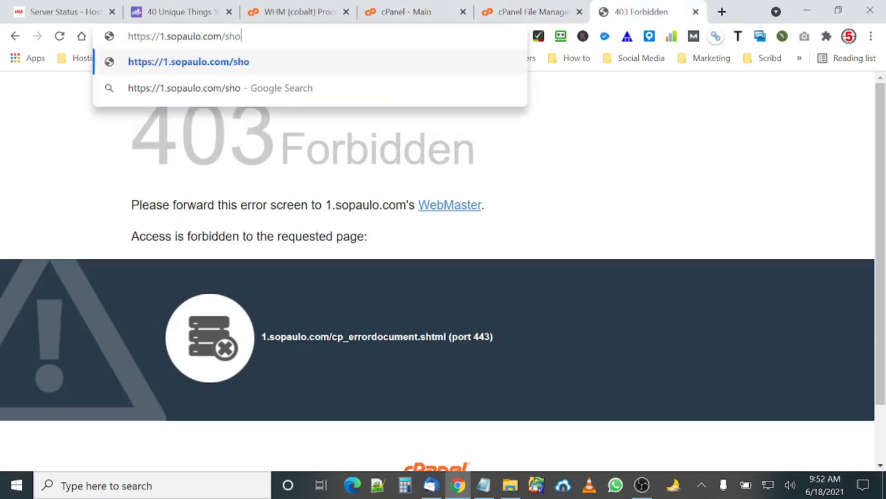
type("rt/read")
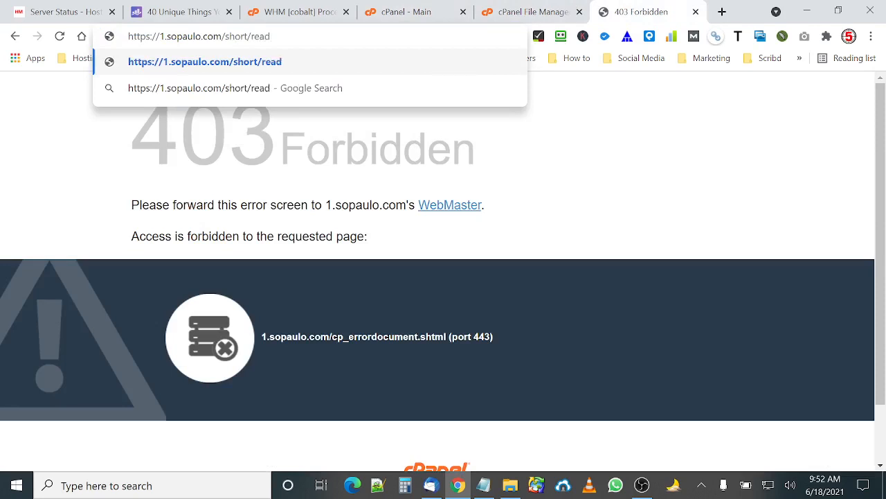
type("me.html")
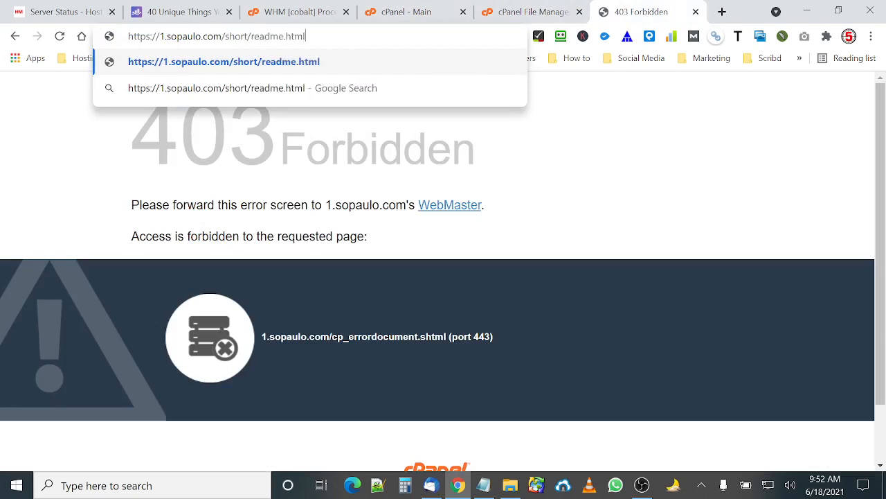
key("Return")
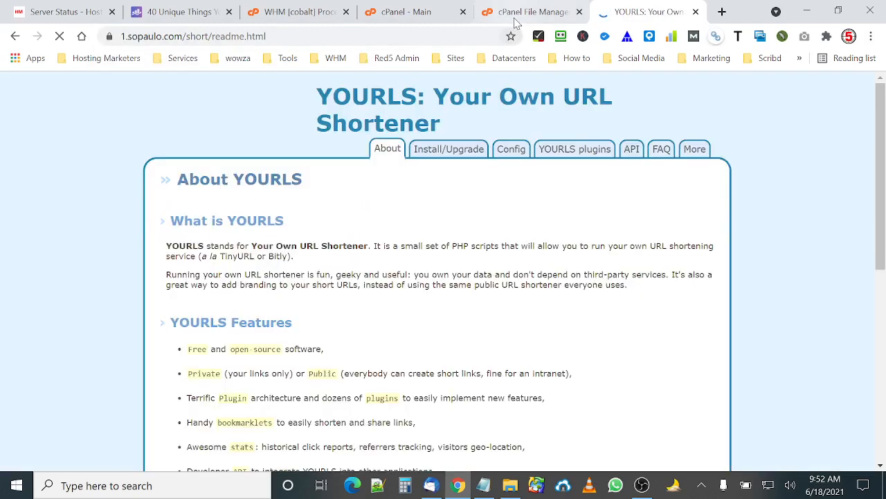
Read the Fresh Install instructions under the readme's Install/Upgrade section.
left_click(519, 11)
left_click(284, 307)
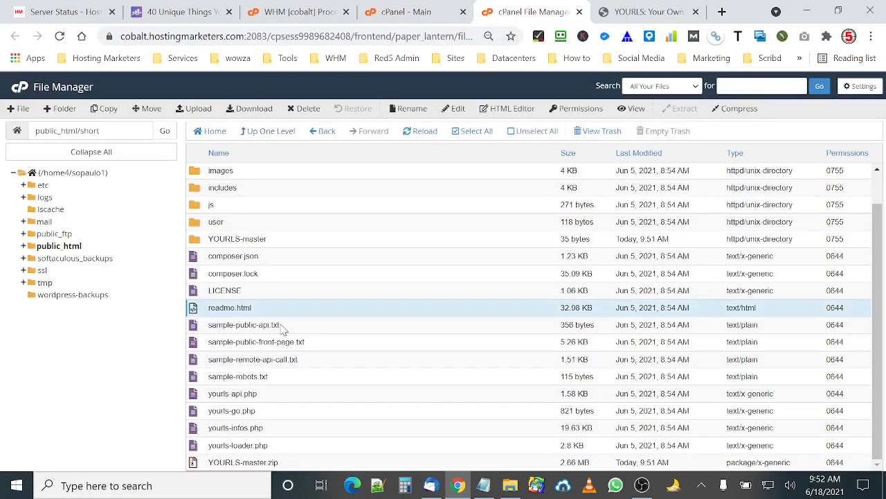
left_click(647, 14)
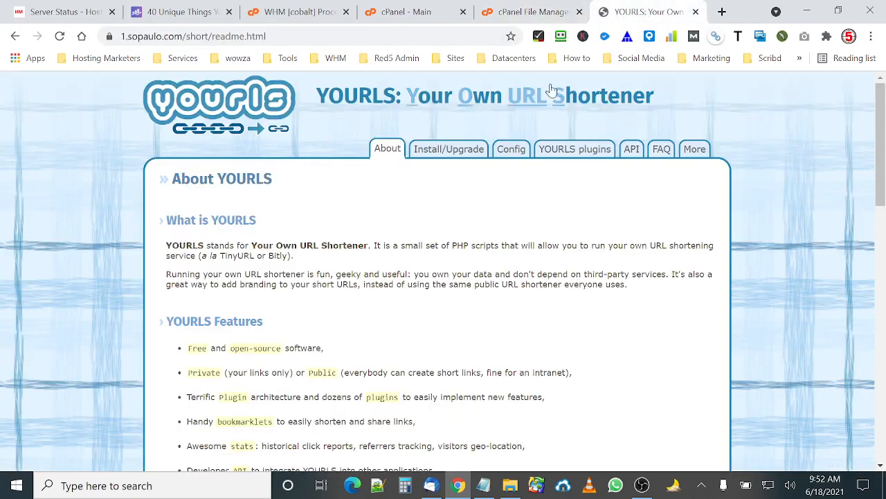
left_click(450, 148)
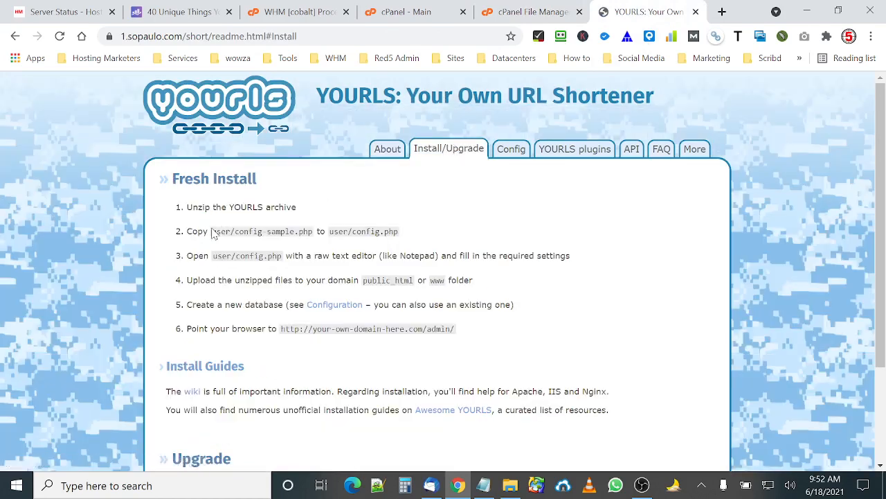
left_click_drag(216, 232, 230, 232)
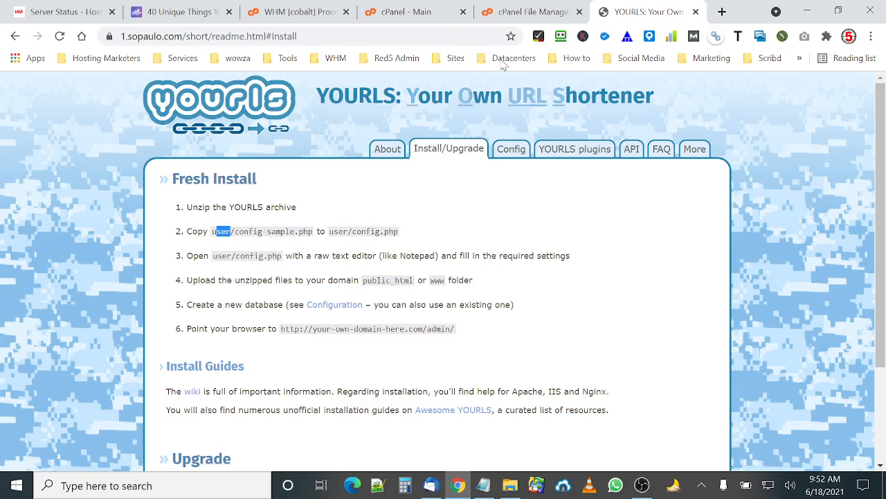
Rename config-sample.php in the short/user folder to config.php.
left_click(515, 11)
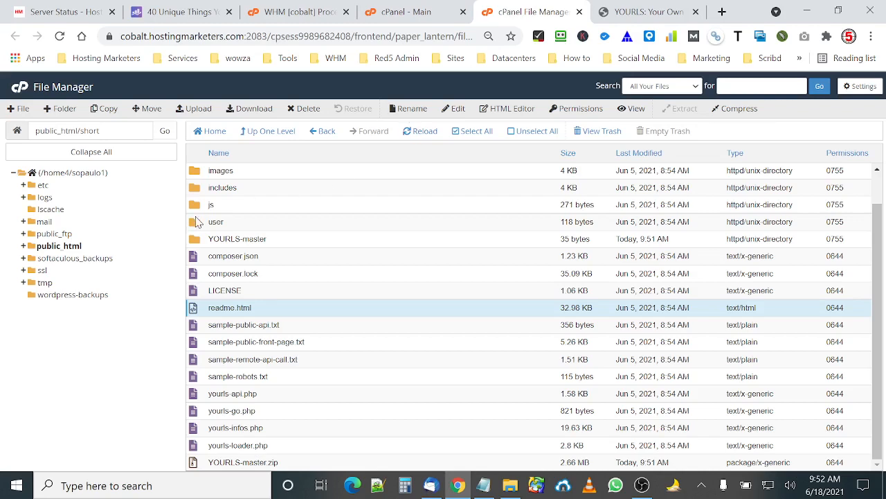
double_click(196, 222)
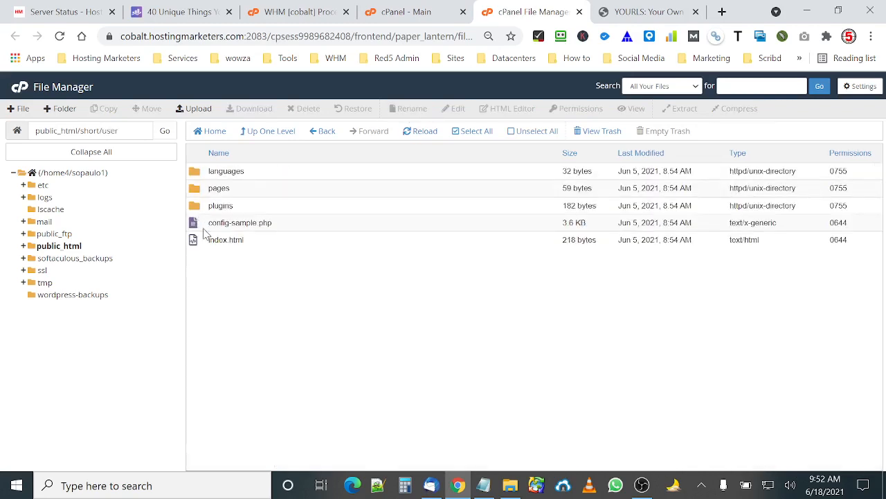
left_click(206, 223)
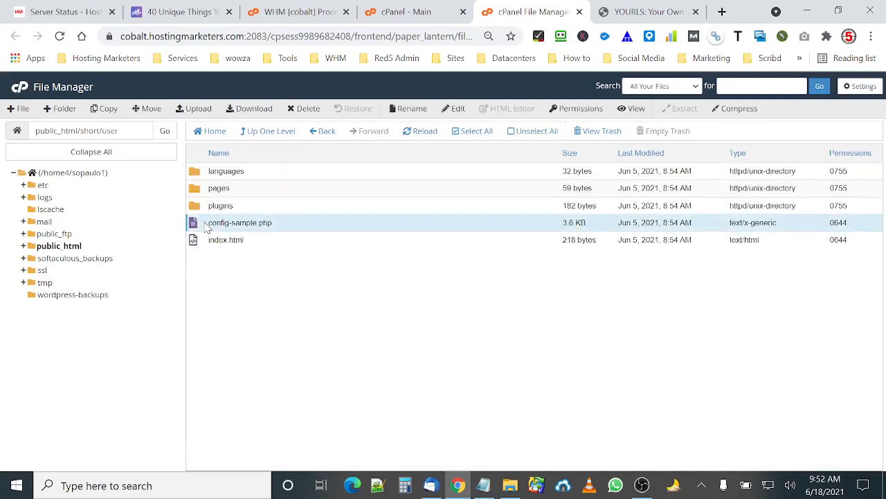
left_click(408, 110)
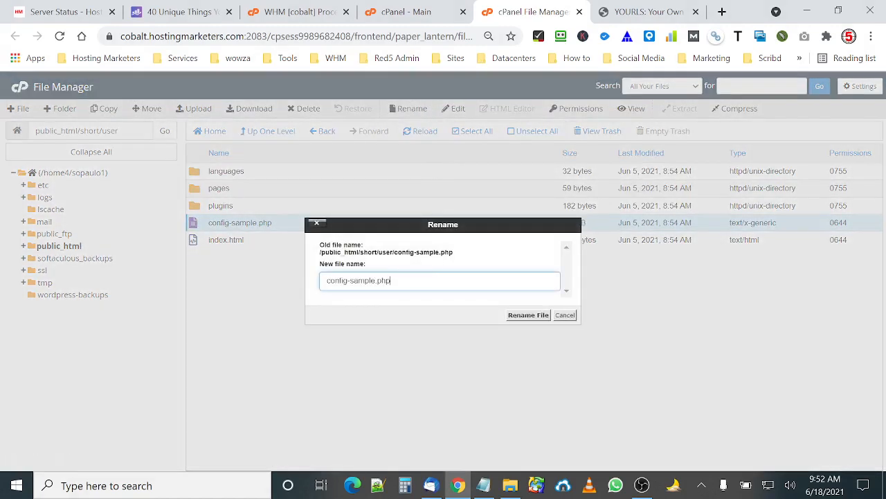
left_click_drag(349, 280, 371, 280)
key("Delete")
left_click(528, 315)
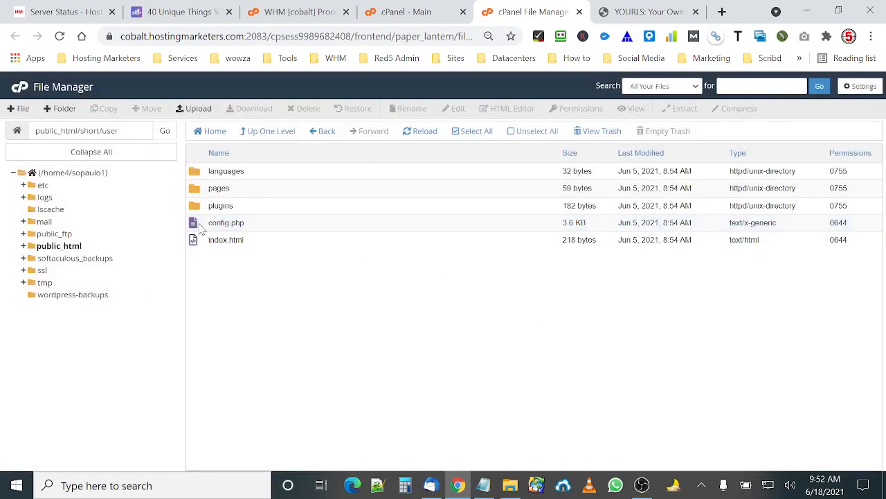
Open config.php from the short/user folder in the File Manager text editor.
left_click(200, 227)
left_click(454, 109)
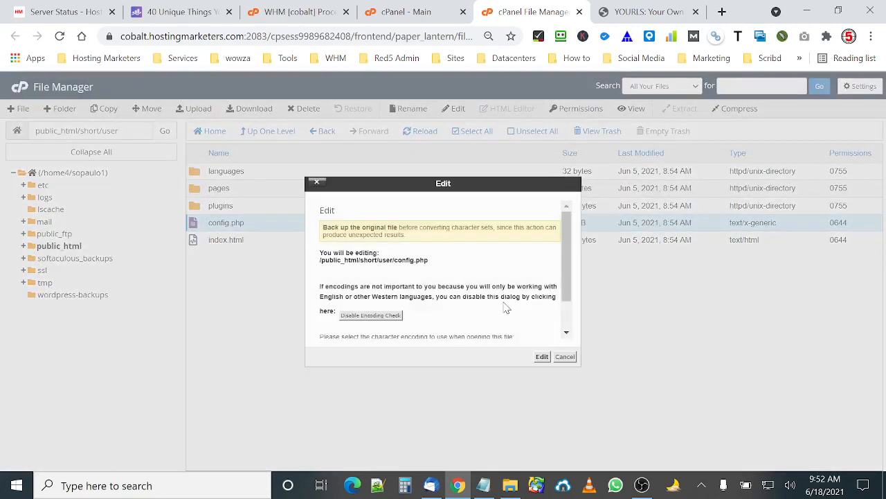
left_click(542, 356)
left_click(626, 11)
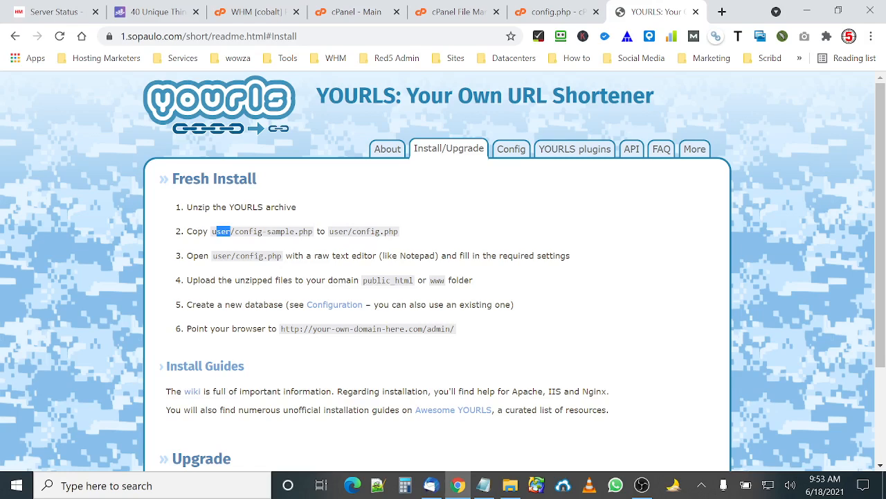
Open MySQL Databases in cPanel and create a new database named short.
left_click(352, 8)
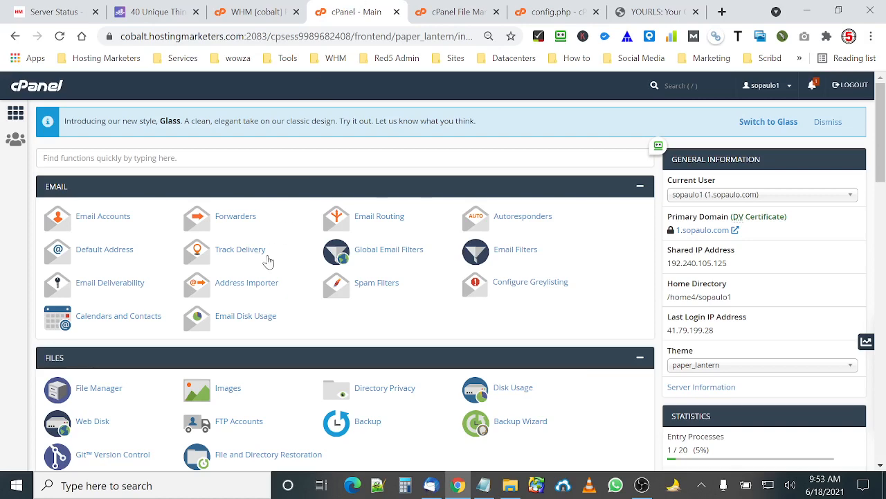
scroll(263, 277, "down", 5)
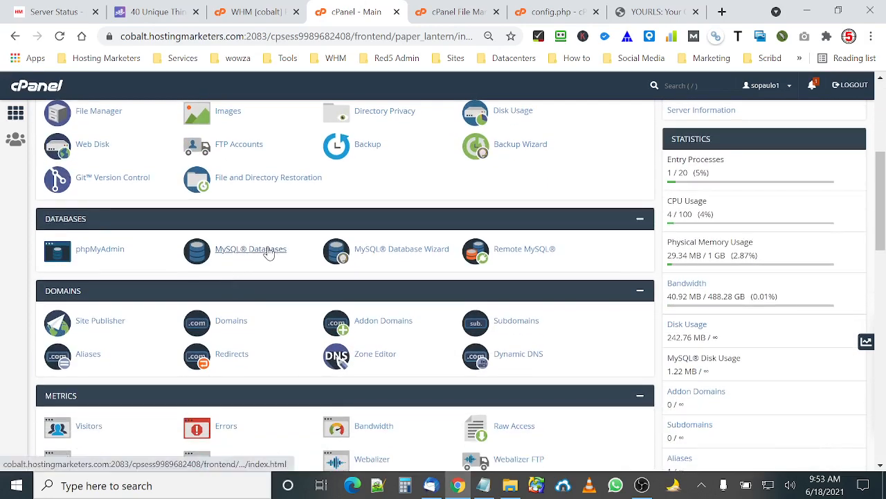
left_click(270, 254)
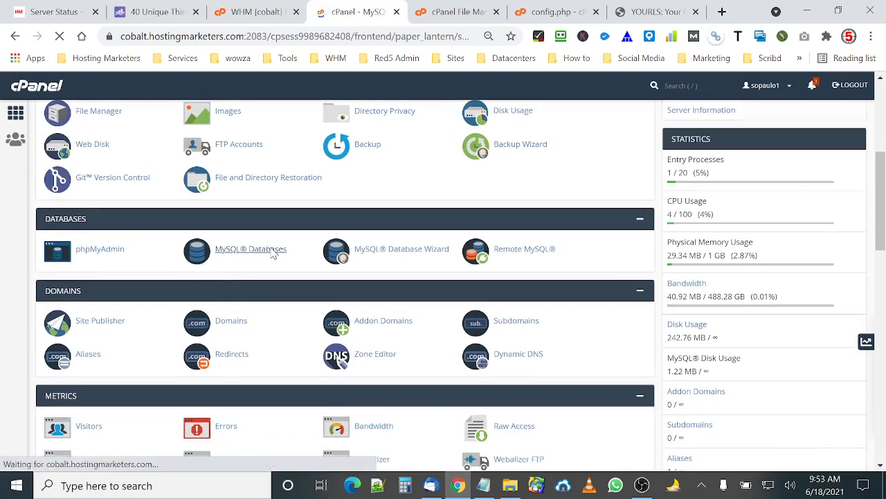
scroll(215, 284, "down", 3)
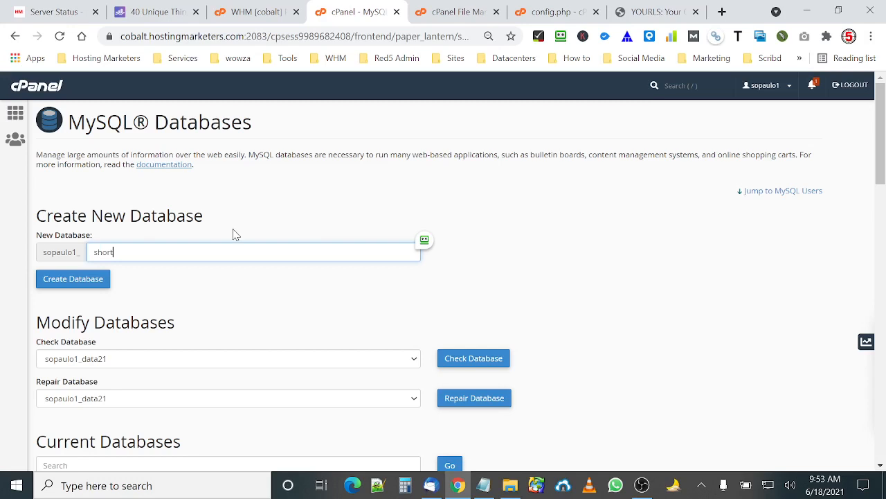
left_click(69, 281)
left_click(59, 284)
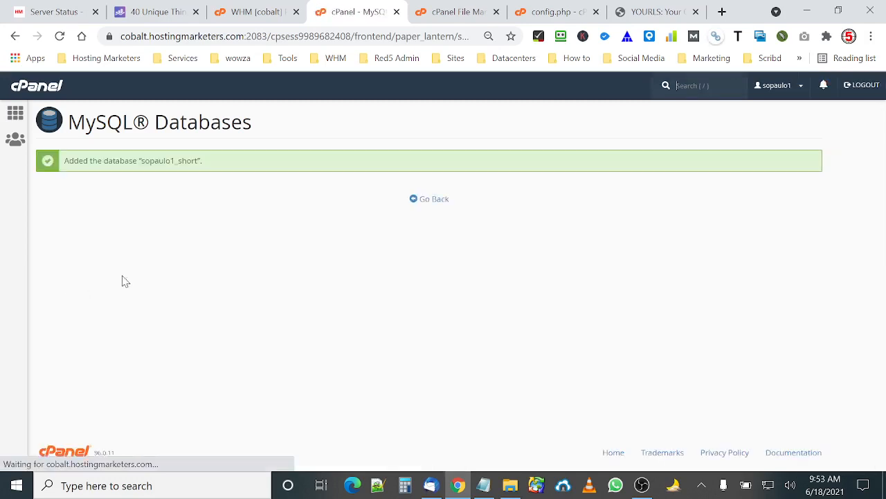
Return to the MySQL Databases page and enter short as the username for a new MySQL user.
left_click(435, 199)
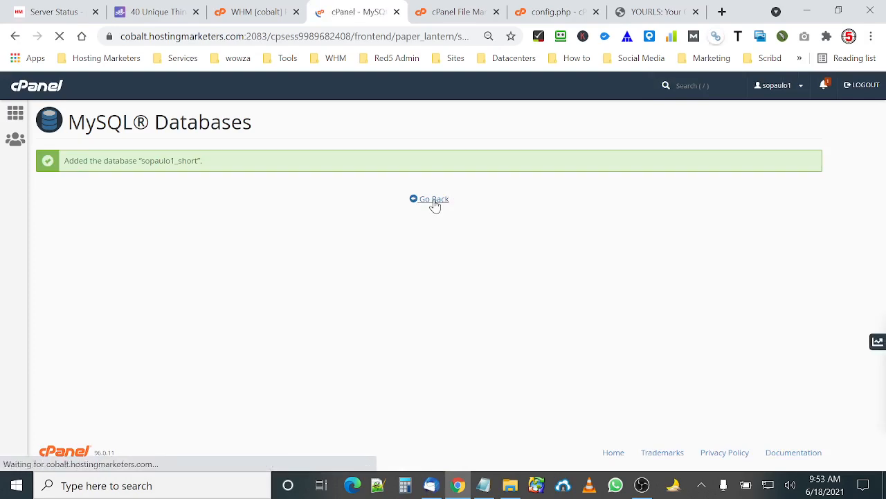
scroll(435, 206, "down", 8)
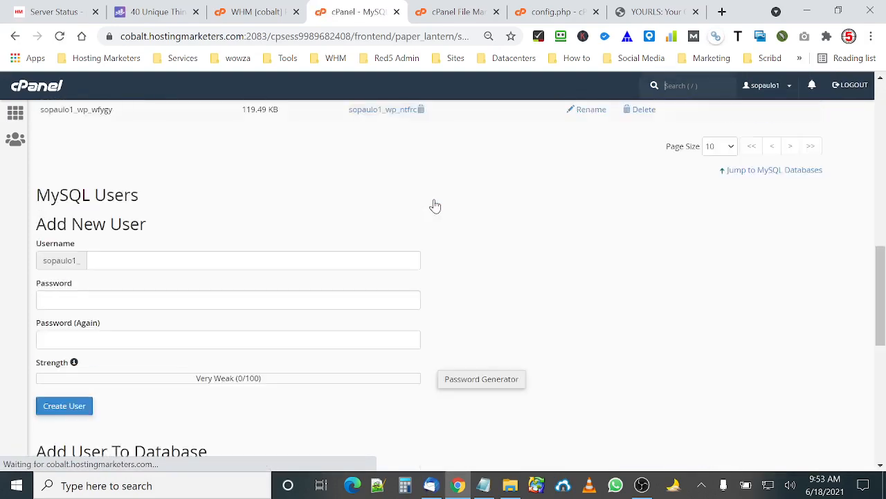
scroll(435, 206, "up", 7)
scroll(198, 270, "down", 3)
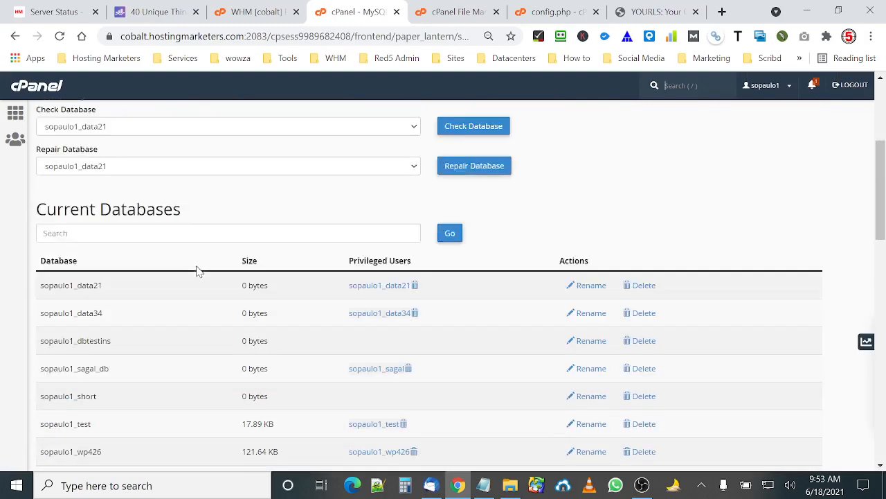
scroll(198, 270, "down", 2)
scroll(125, 300, "down", 3)
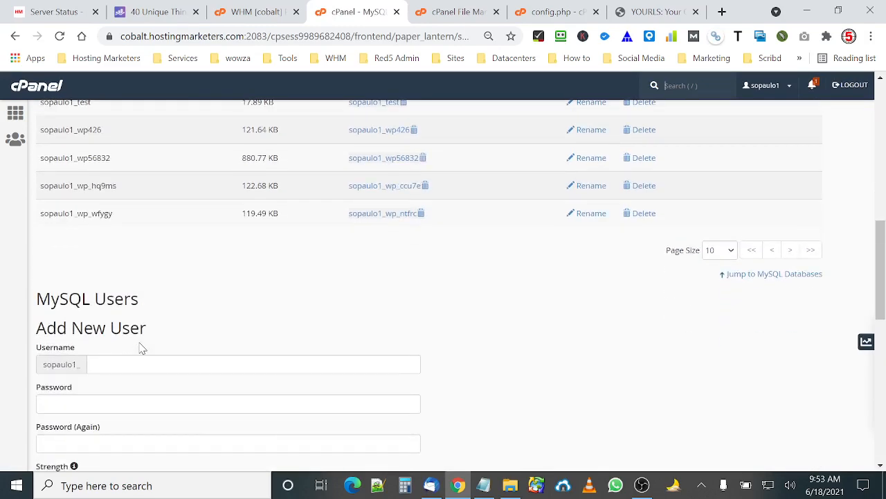
left_click(124, 297)
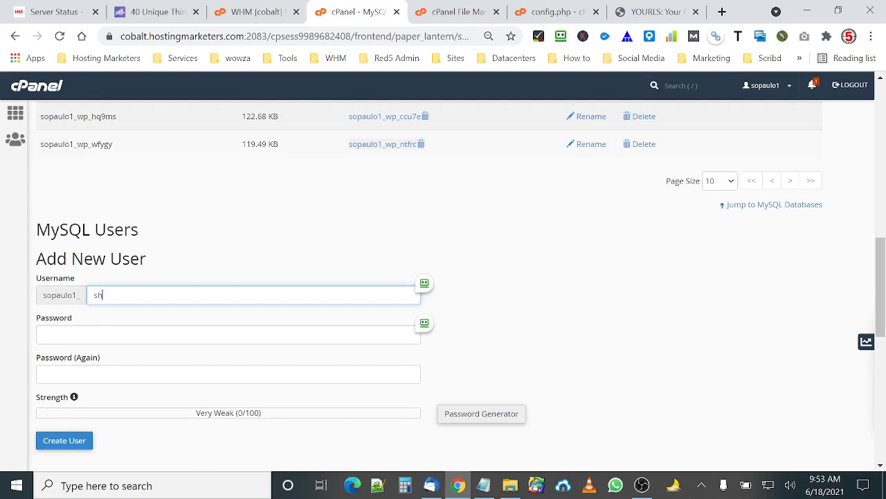
Generate a strong password for the new user, copy it, confirm it was saved and apply it.
left_click(459, 412)
left_click_drag(419, 234, 336, 240)
right_click(359, 235)
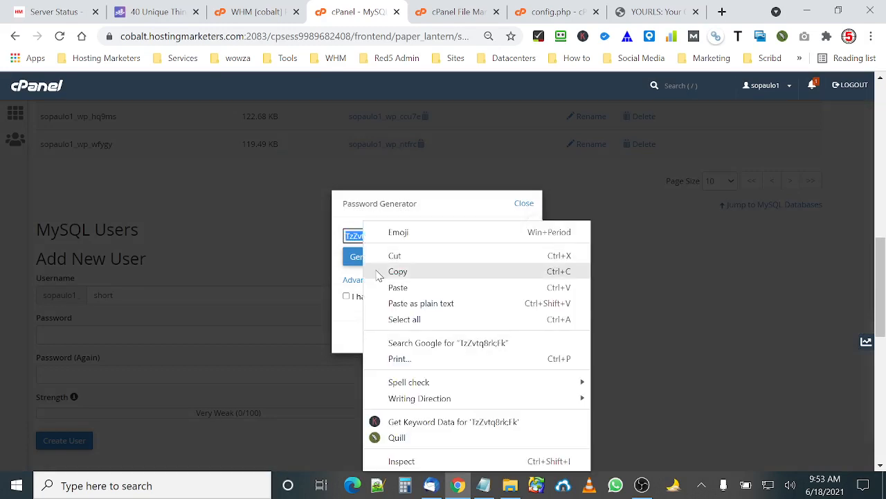
left_click(377, 271)
left_click(371, 298)
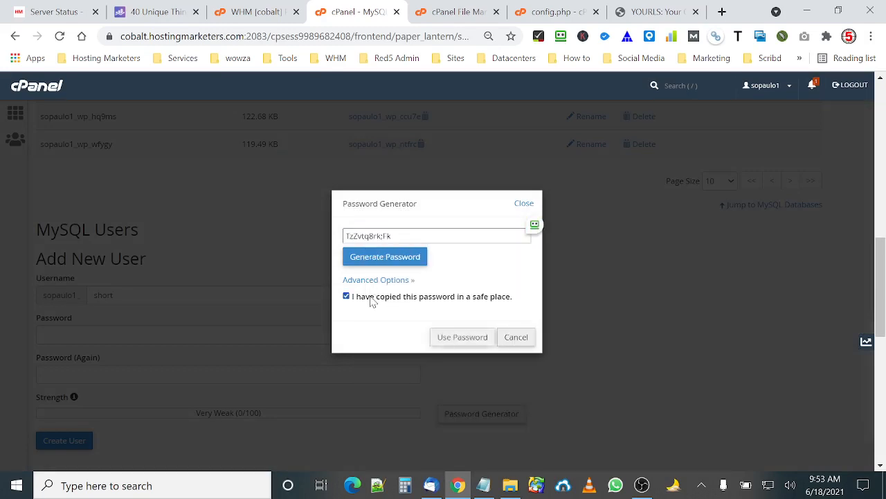
left_click(463, 337)
Paste the generated password into Notepad for safekeeping and create the MySQL user.
left_click(483, 485)
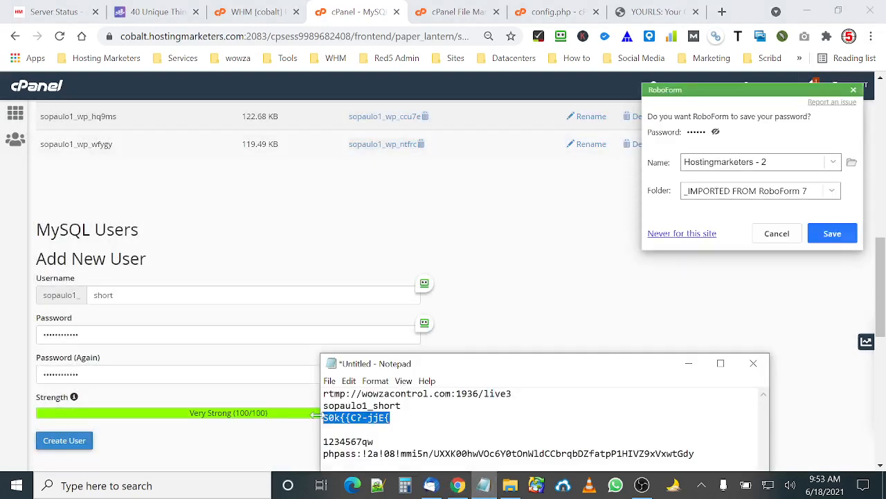
key("ctrl+v")
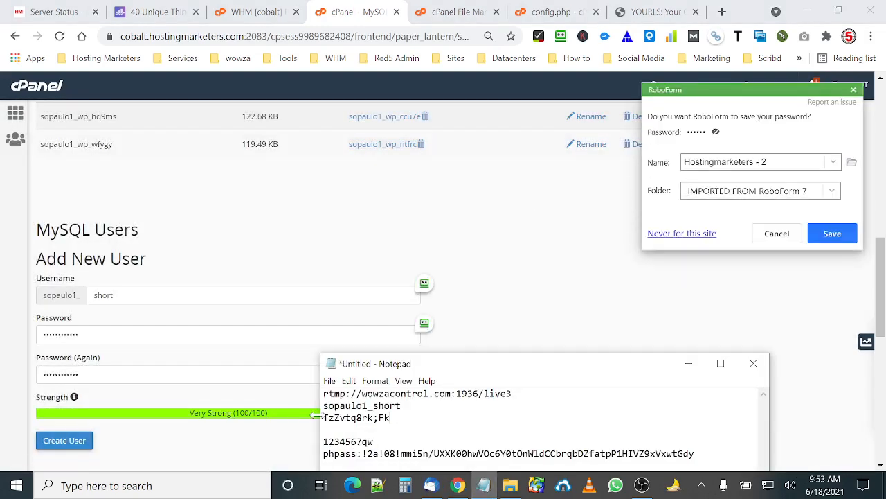
left_click(81, 442)
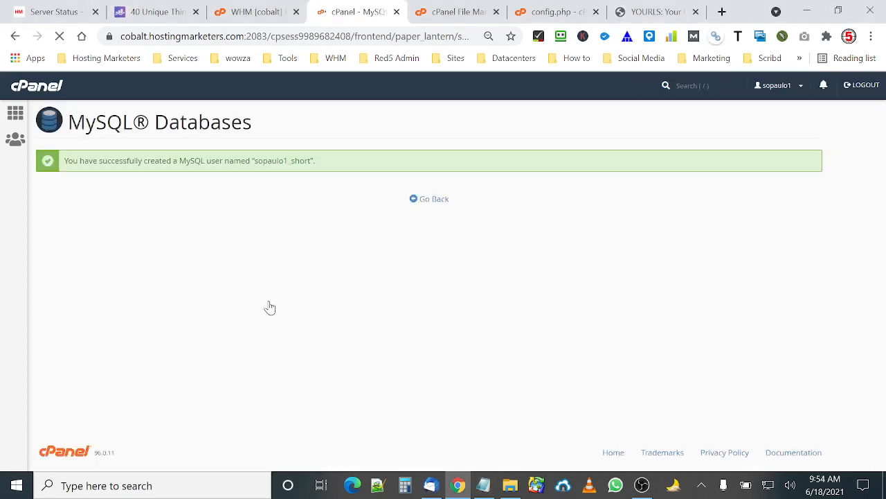
Add the sopaulo1_short user to the sopaulo1_short database.
left_click(441, 206)
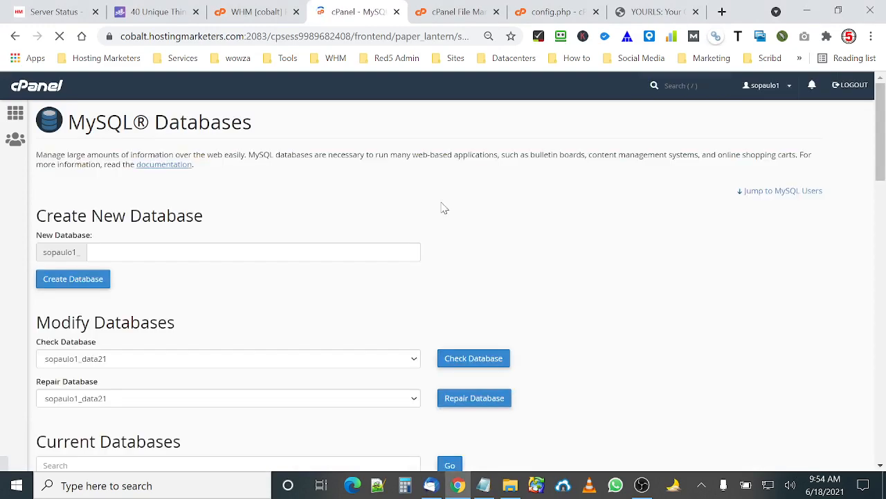
scroll(453, 292, "down", 5)
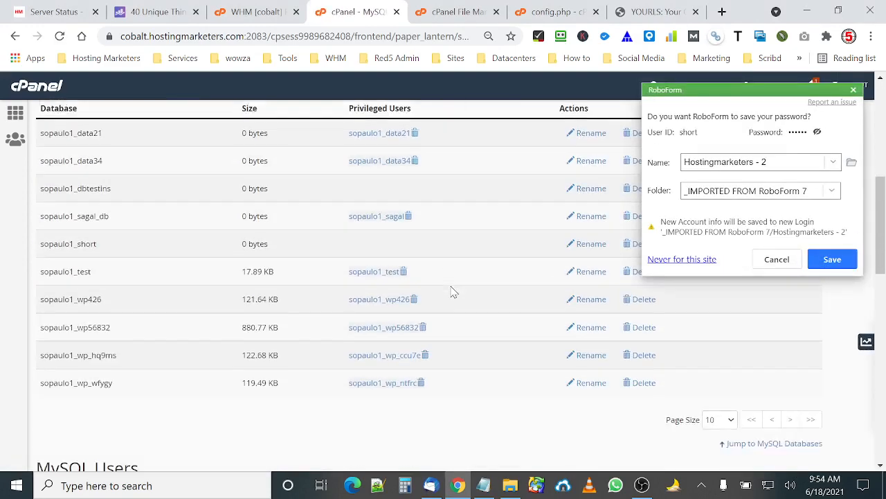
scroll(454, 292, "down", 4)
scroll(453, 291, "up", 6)
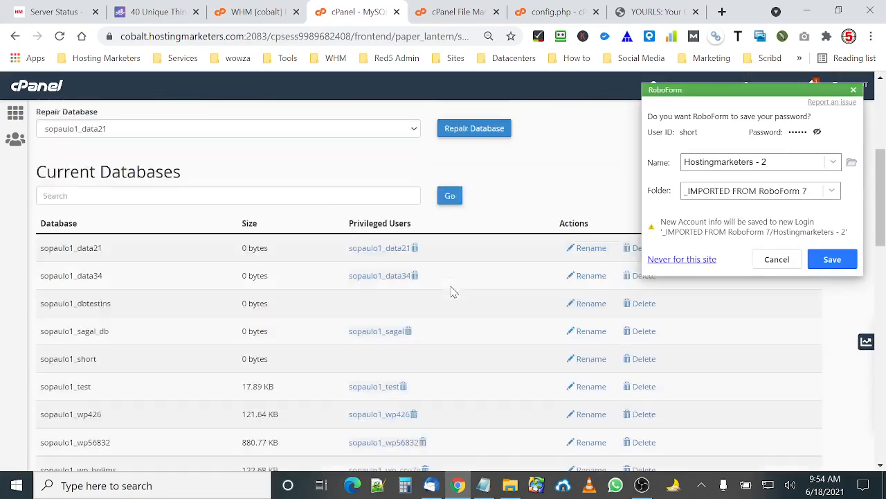
scroll(452, 291, "down", 4)
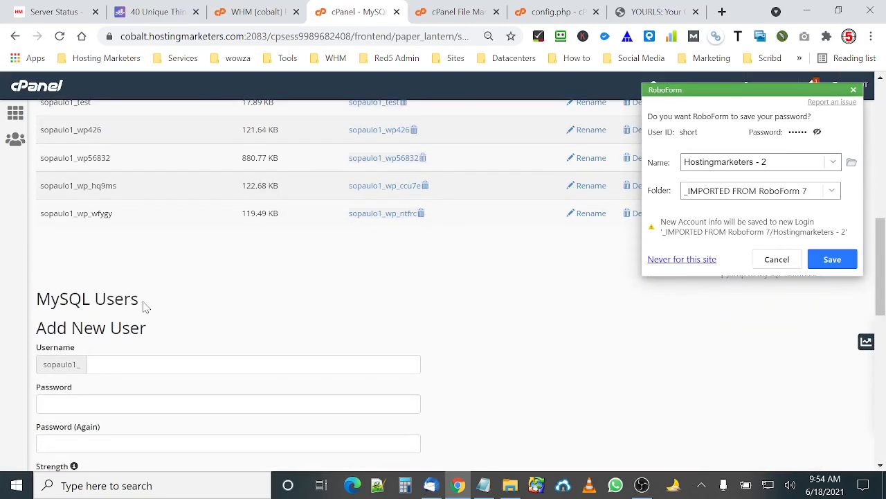
scroll(96, 386, "down", 5)
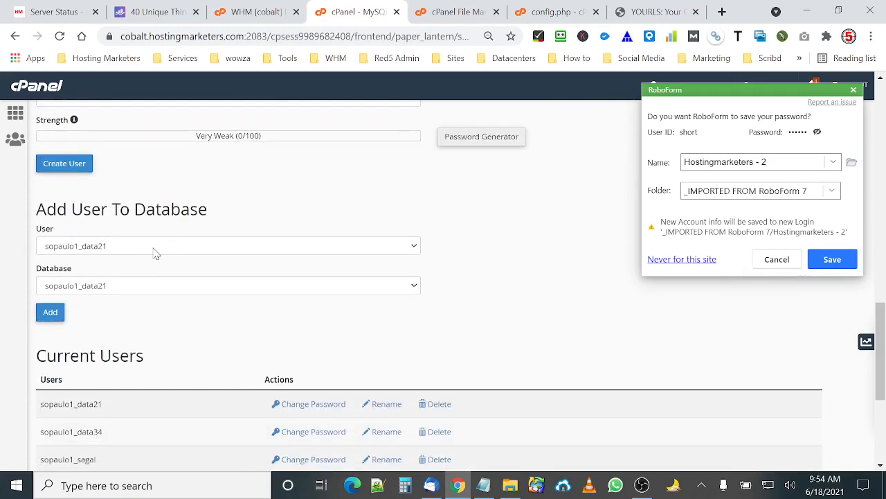
left_click(148, 251)
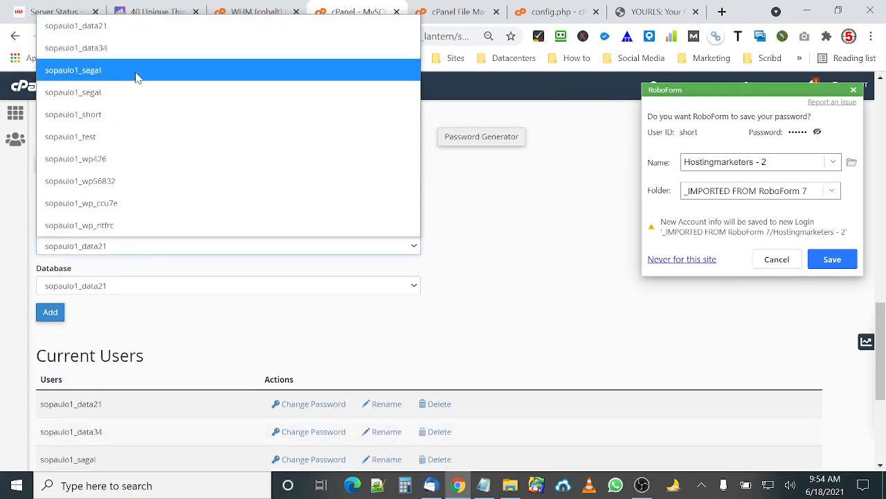
left_click(107, 114)
left_click(109, 291)
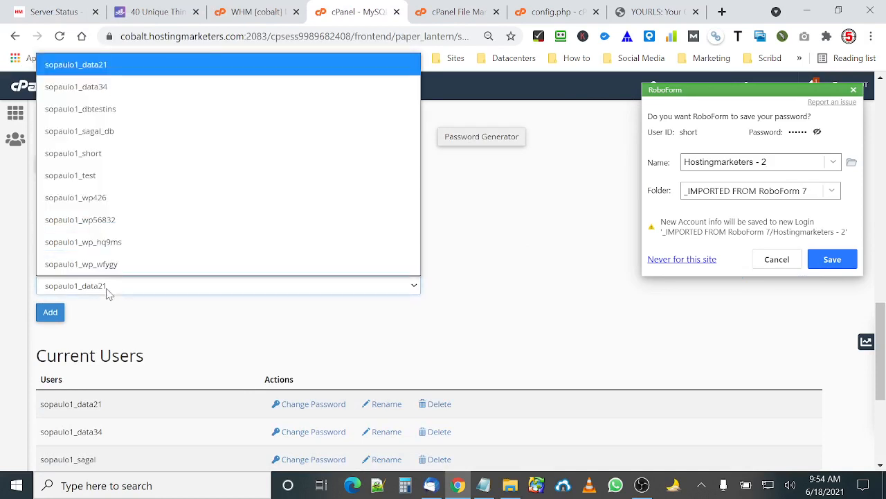
left_click(105, 155)
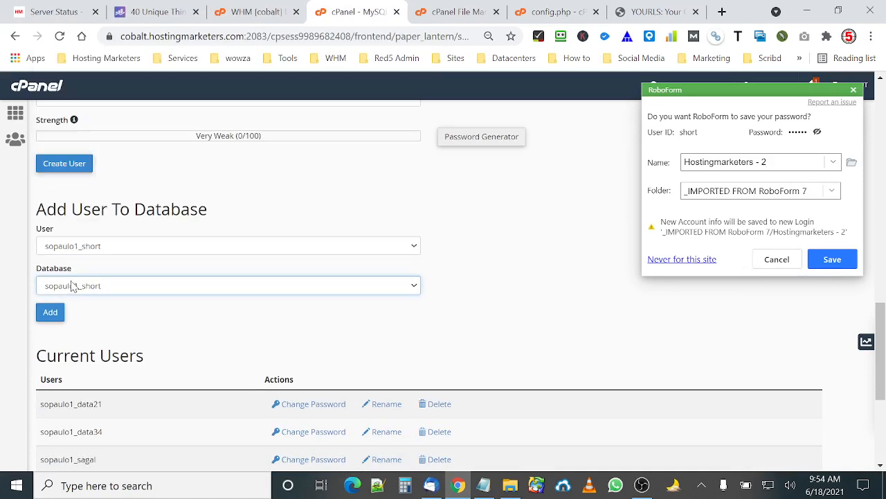
left_click(48, 315)
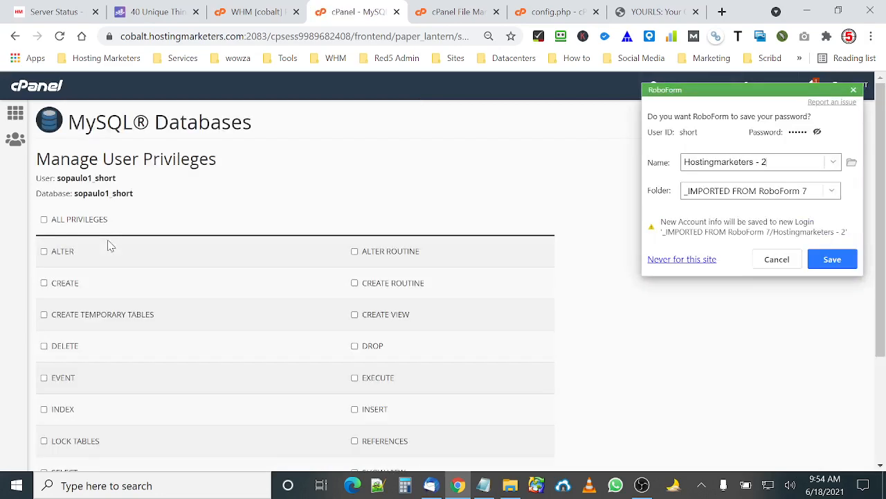
Grant the user all privileges on the database and save the changes.
left_click(84, 220)
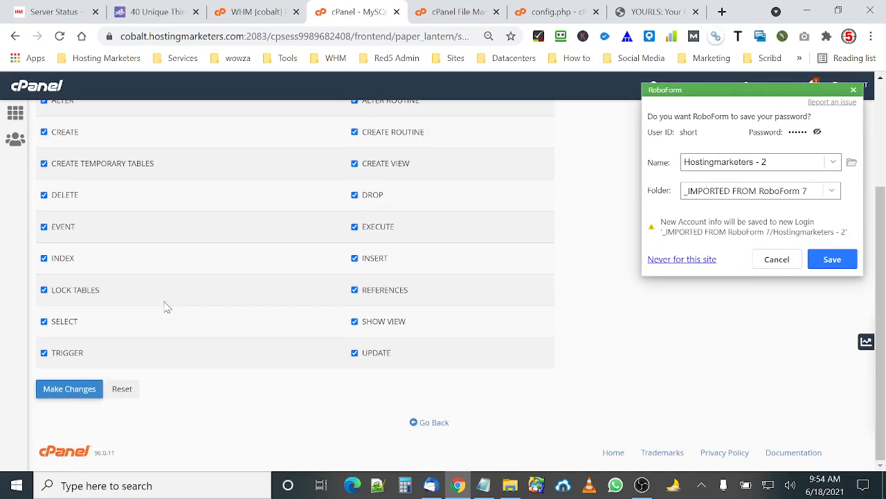
left_click(69, 388)
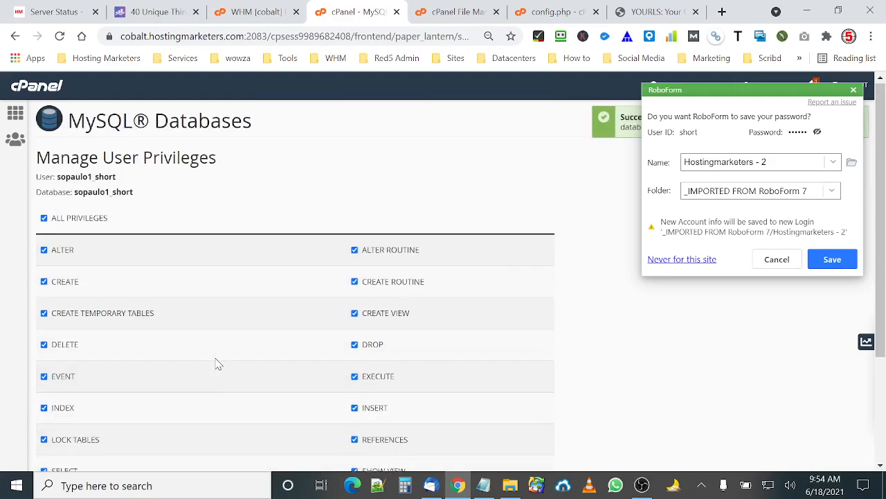
Reopen MySQL Databases and select the sopaulo1_short database name in the current databases list.
left_click(17, 118)
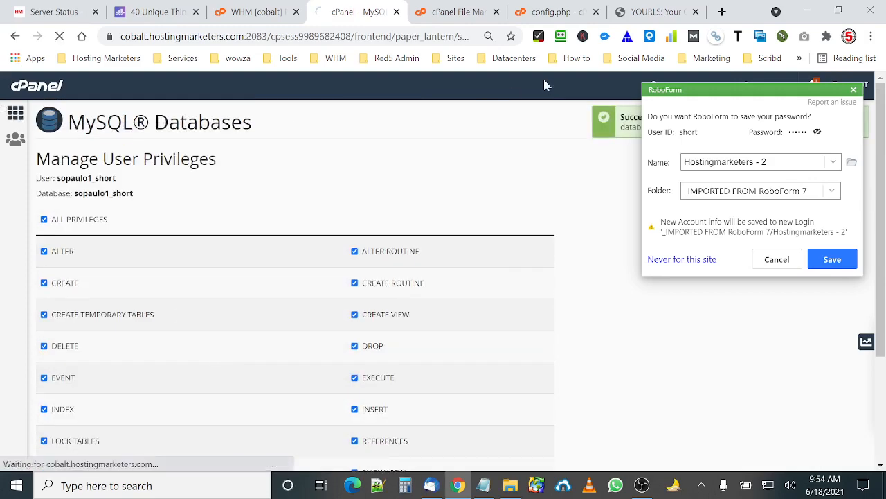
left_click(554, 12)
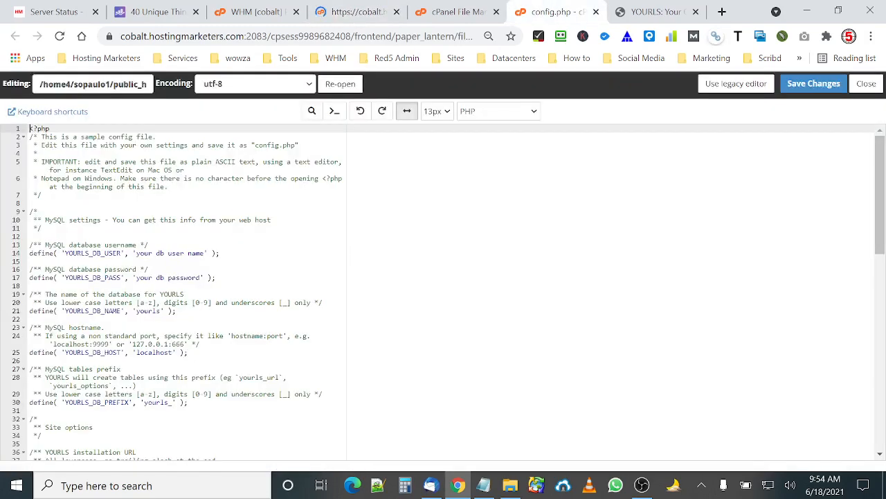
left_click(367, 14)
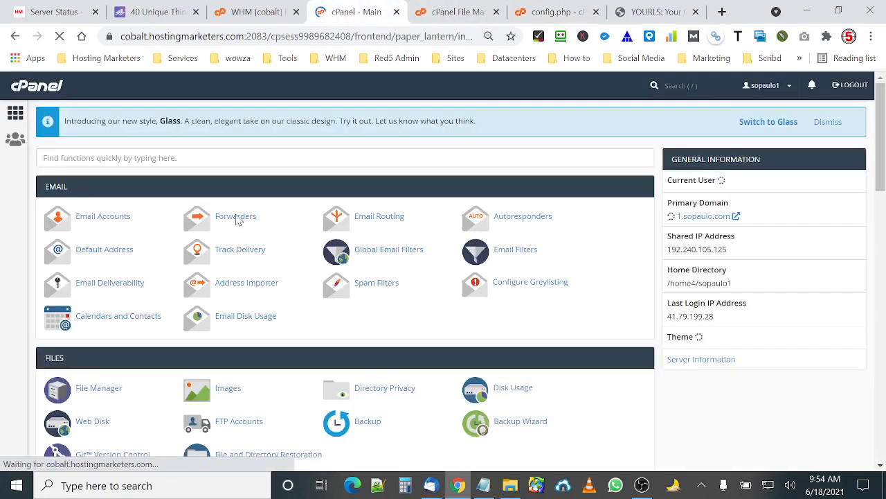
scroll(235, 219, "down", 4)
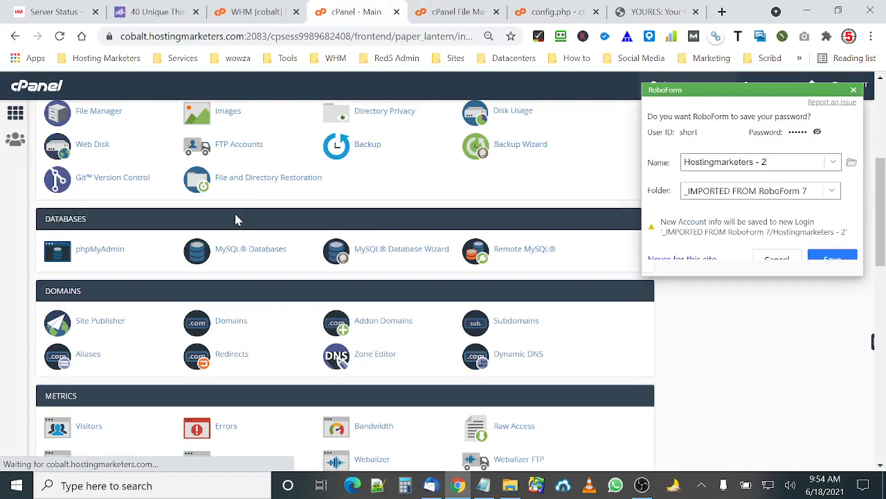
scroll(235, 219, "down", 1)
left_click(262, 186)
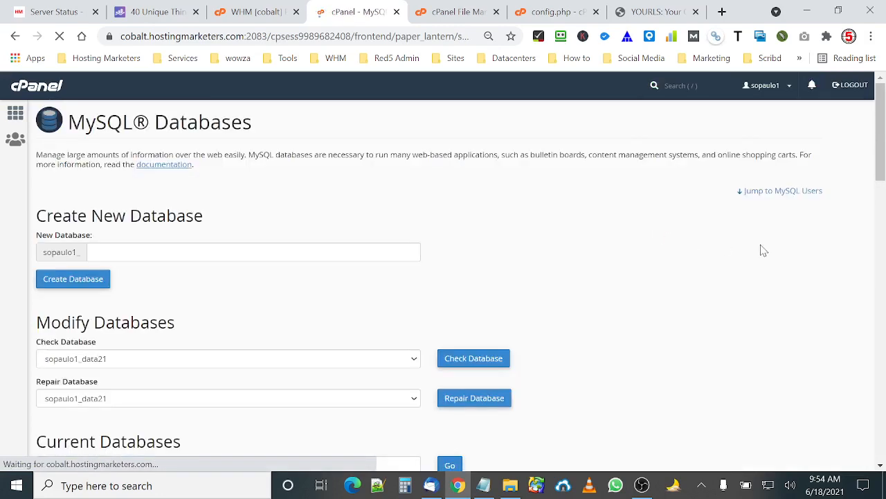
scroll(248, 247, "down", 2)
scroll(248, 247, "down", 2)
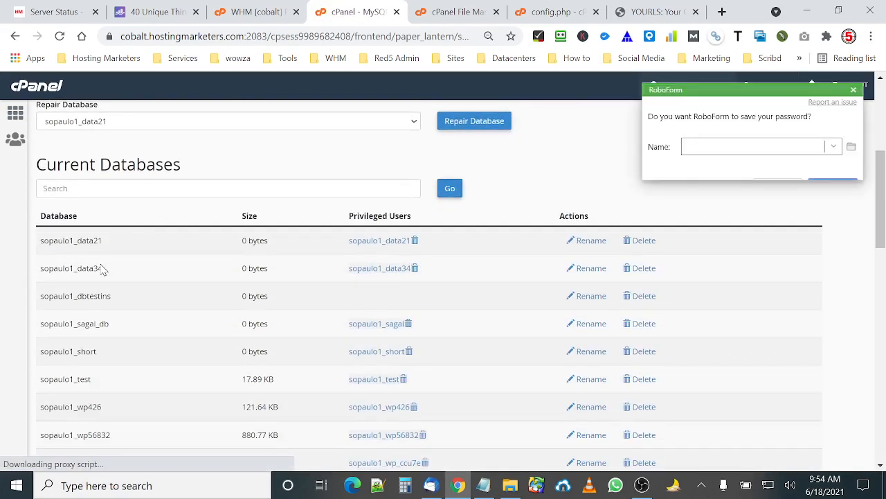
left_click_drag(99, 356, 38, 356)
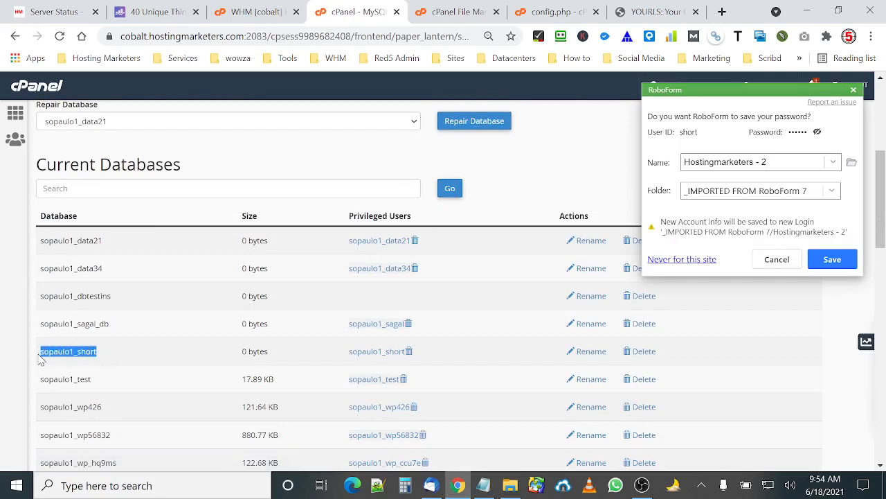
Copy the sopaulo1_short name and paste it as both the database username and database name in config.php.
right_click(74, 358)
left_click(118, 233)
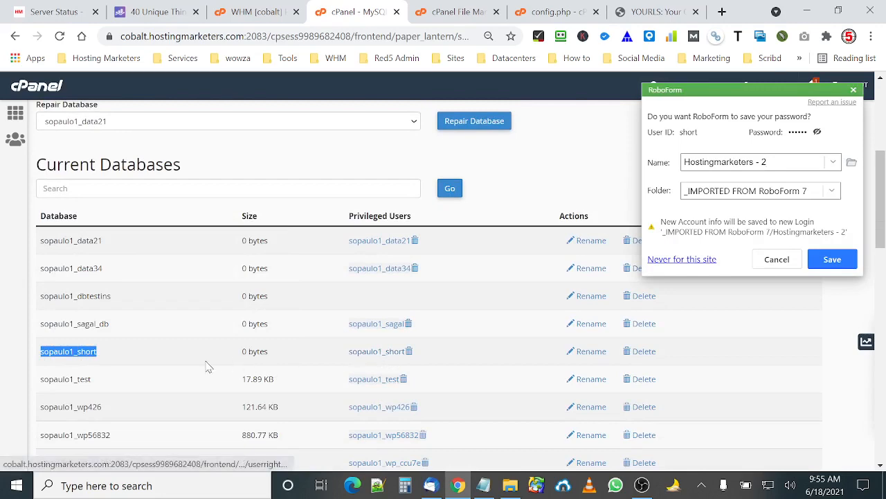
left_click(558, 11)
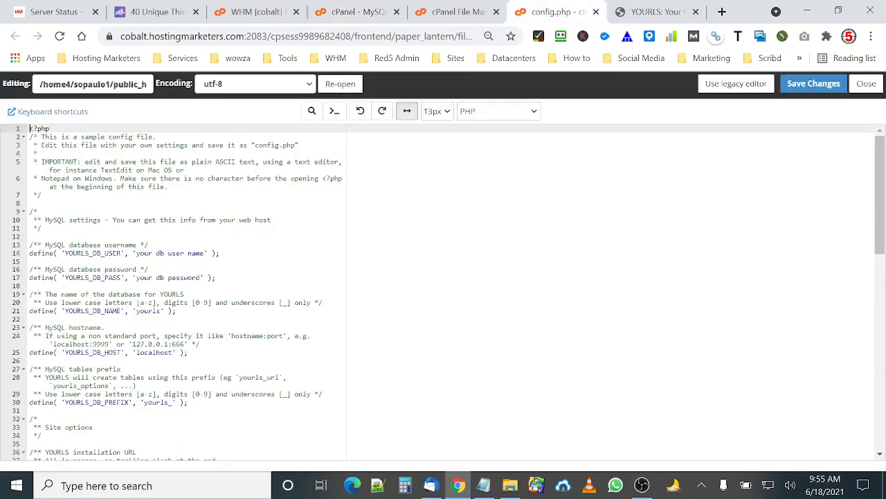
left_click_drag(205, 253, 136, 253)
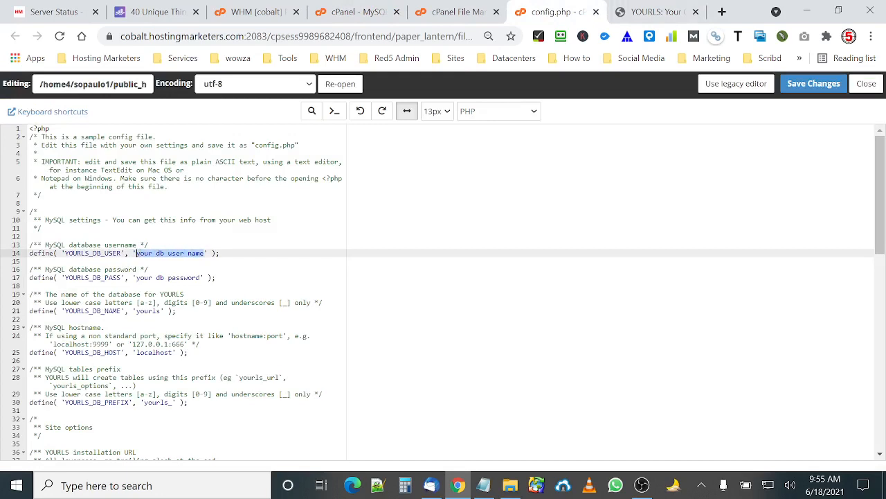
key("ctrl+v")
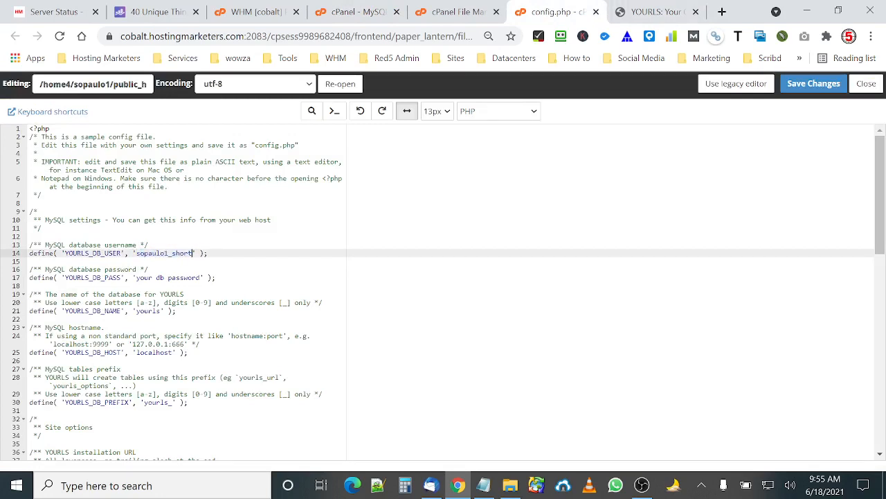
left_click_drag(162, 310, 136, 310)
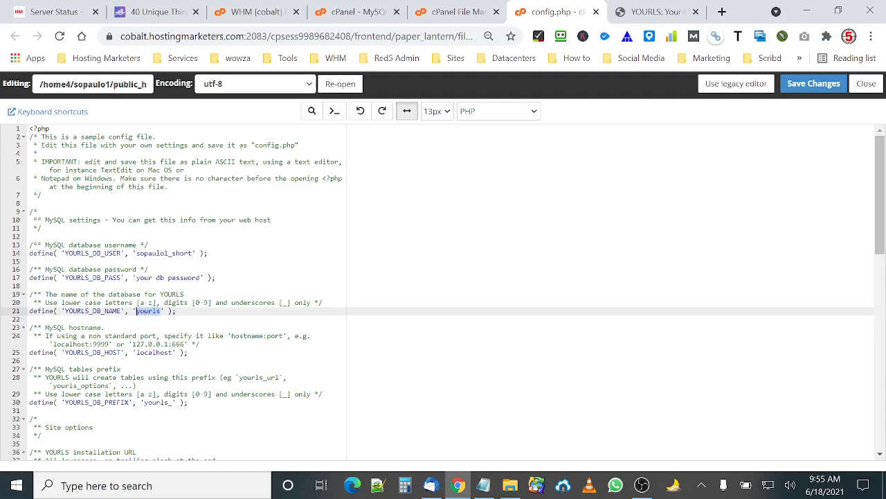
key("ctrl+v")
Copy the database user's password from Notepad and paste it as the YOURLS database password in config.php.
left_click(483, 484)
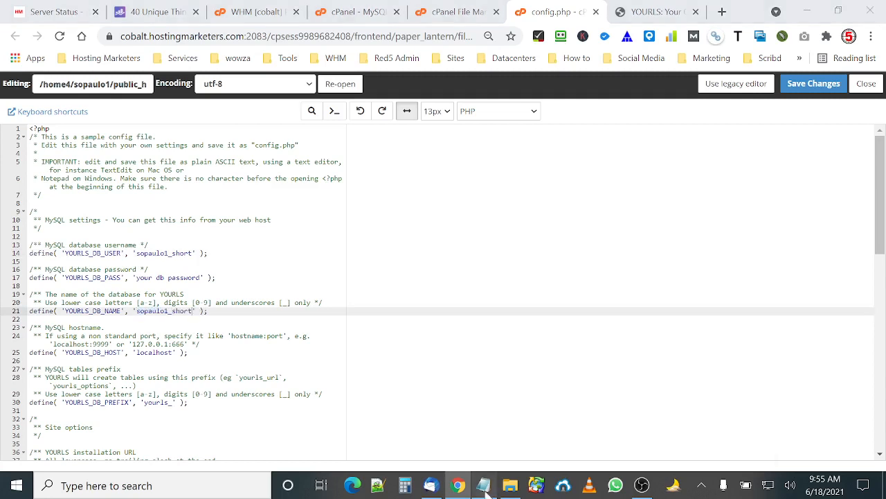
left_click_drag(391, 418, 323, 417)
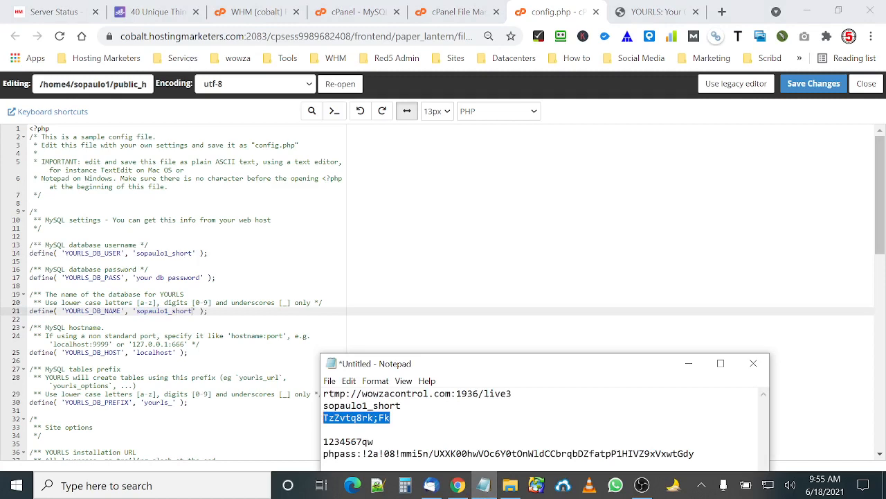
right_click(346, 419)
left_click(255, 271)
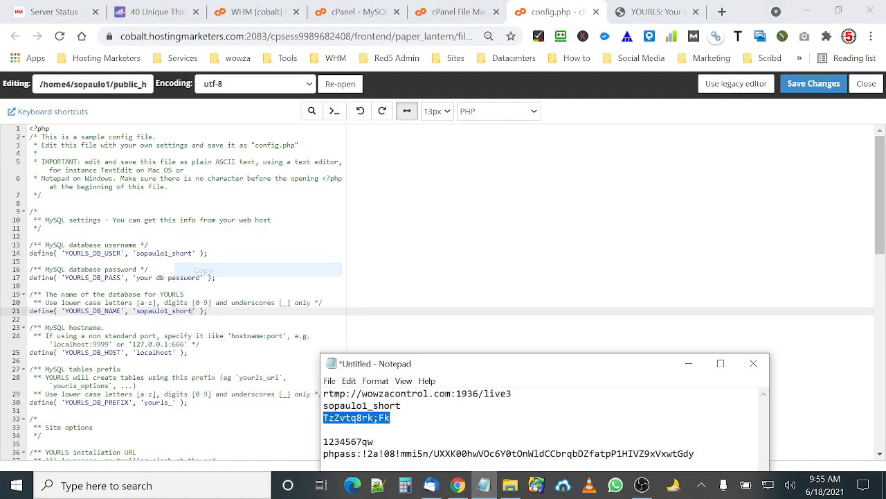
left_click_drag(201, 277, 136, 277)
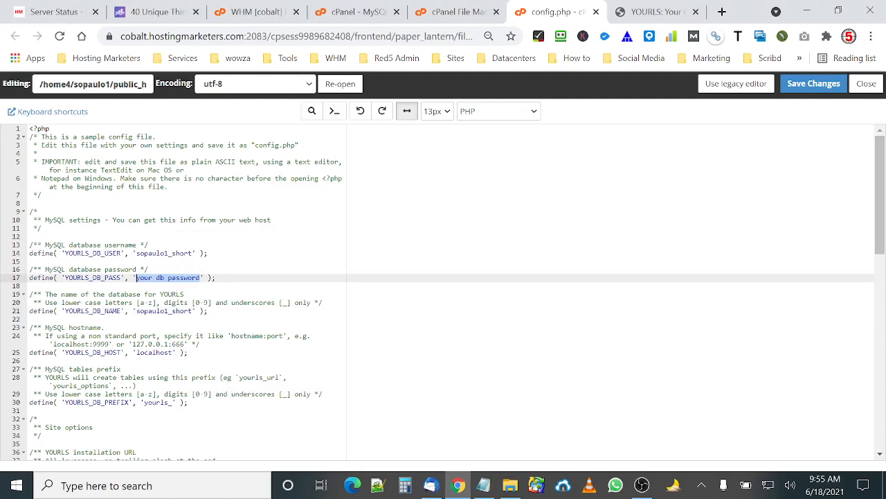
key("ctrl+v")
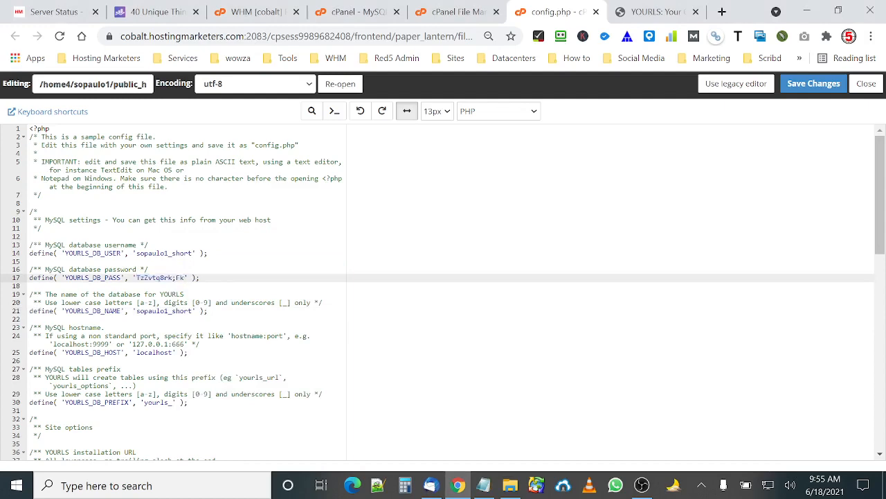
scroll(444, 291, "down", 3)
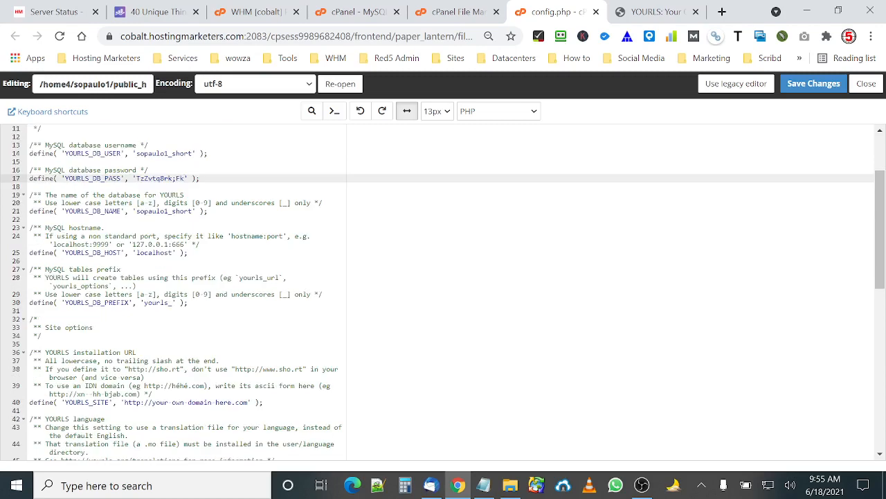
scroll(444, 291, "down", 2)
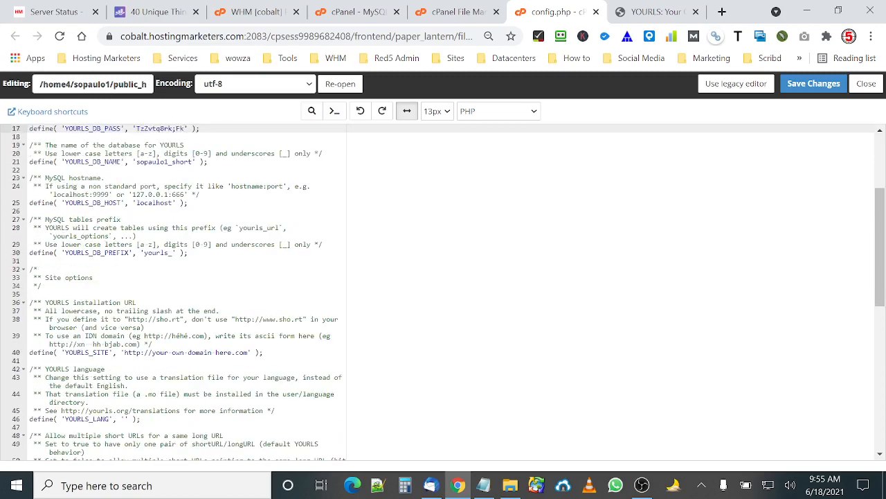
left_click(633, 14)
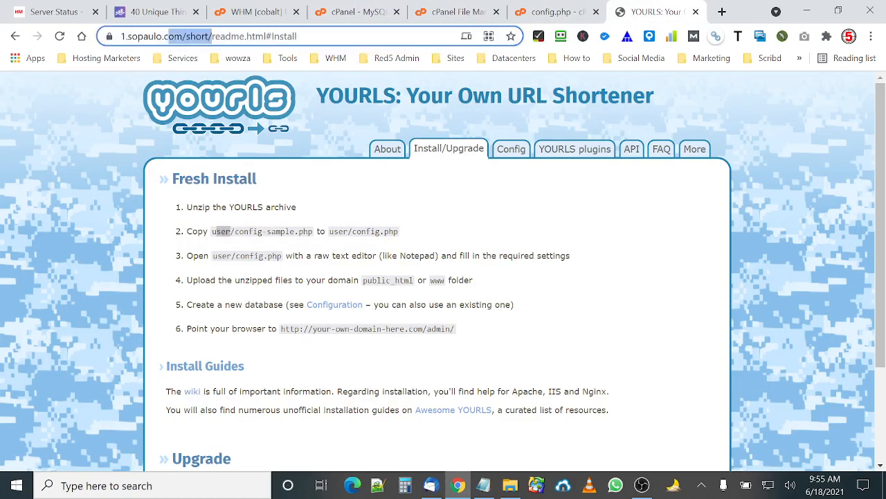
left_click_drag(122, 36, 239, 36)
right_click(202, 38)
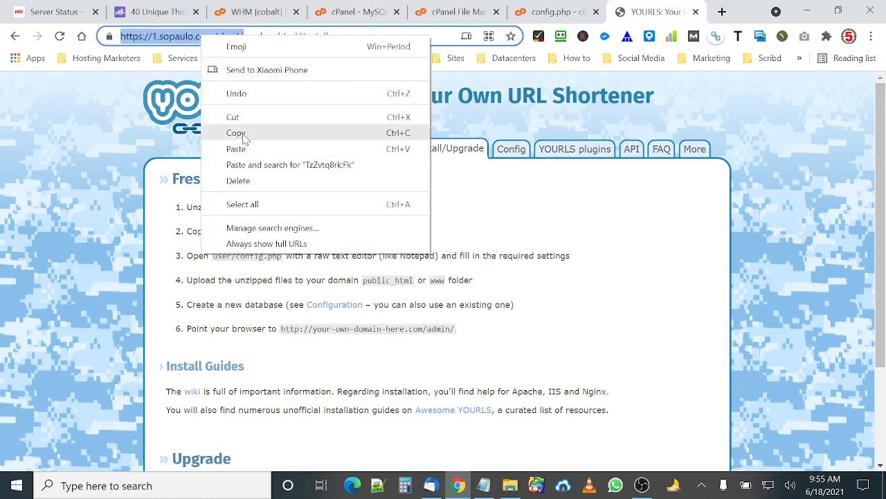
left_click(236, 132)
left_click(540, 12)
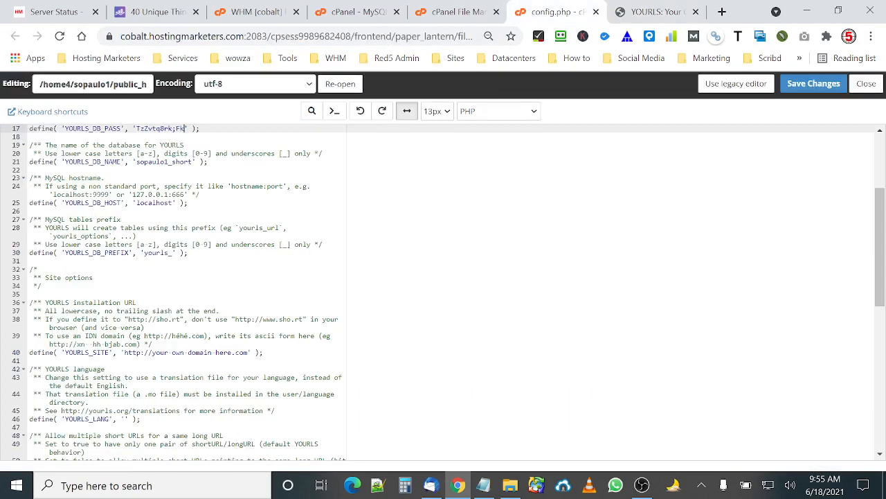
left_click_drag(125, 352, 248, 352)
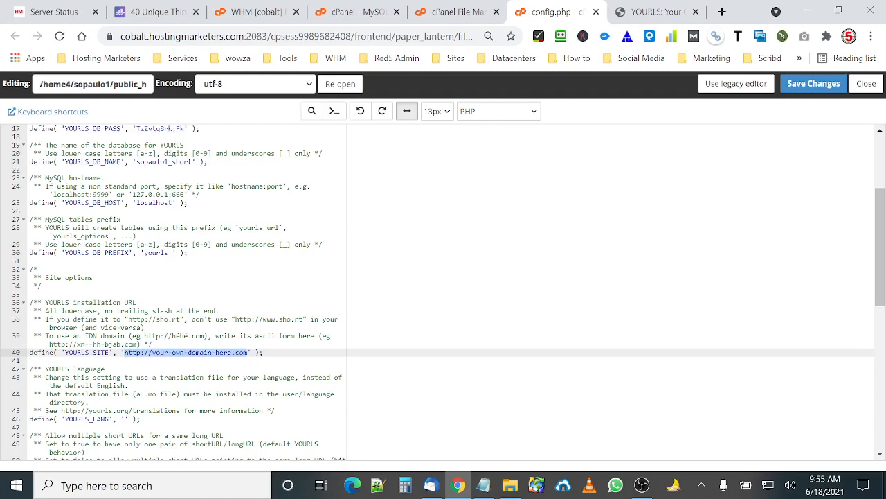
key("ctrl+v")
key("BackSpace")
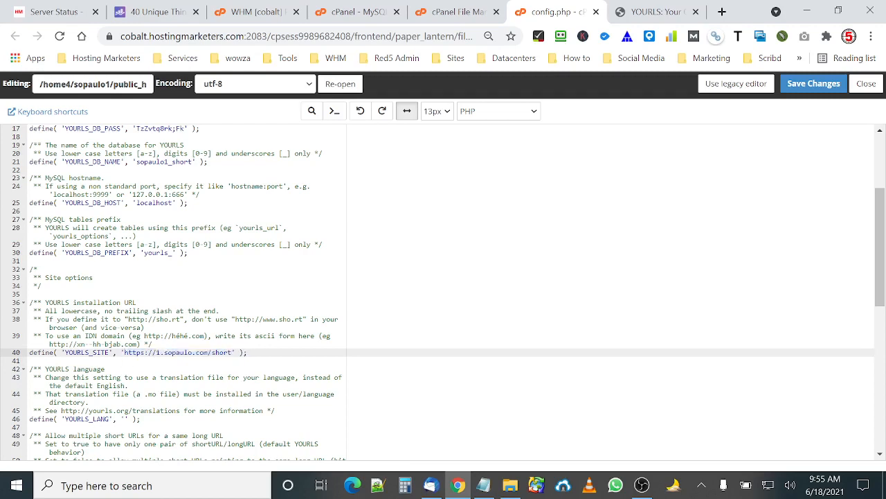
Change the first login username in the user passwords list to admin.
scroll(187, 291, "down", 3)
scroll(187, 290, "down", 2)
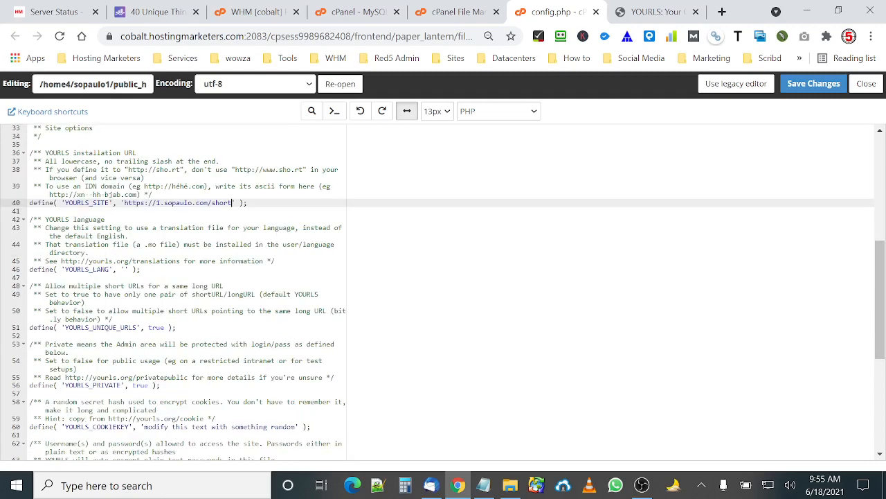
scroll(187, 291, "down", 2)
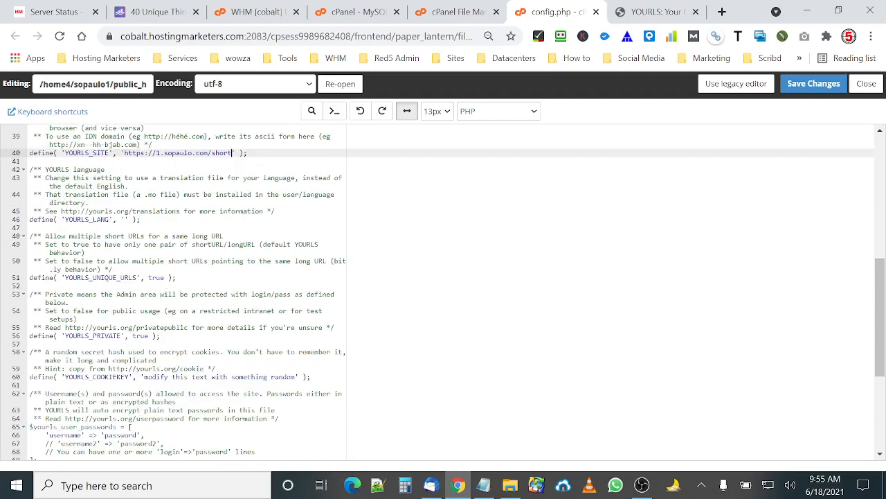
scroll(187, 290, "down", 4)
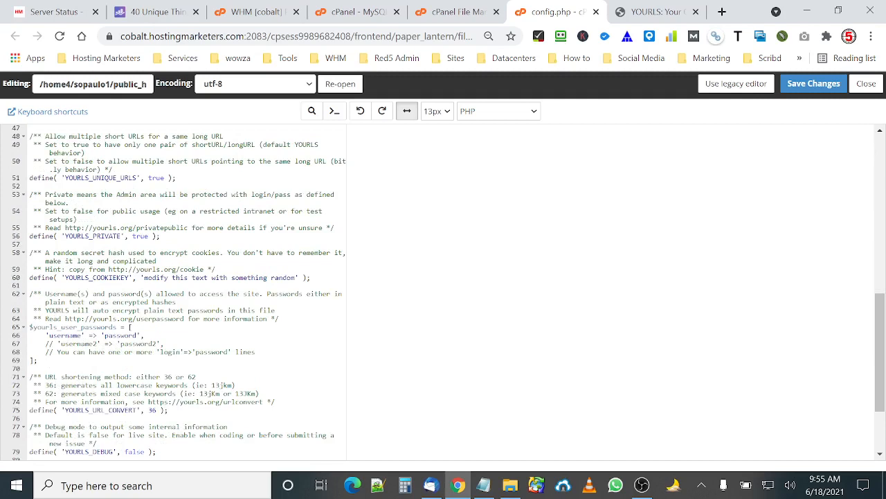
left_click(295, 277)
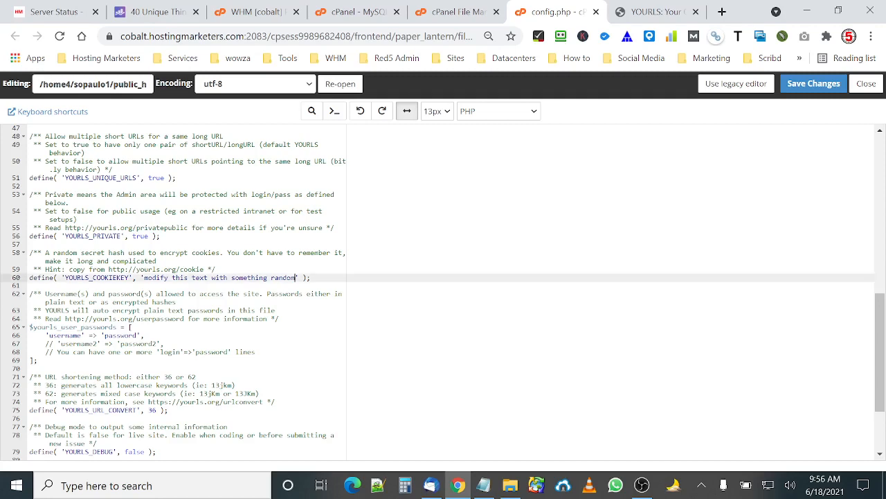
scroll(296, 277, "down", 2)
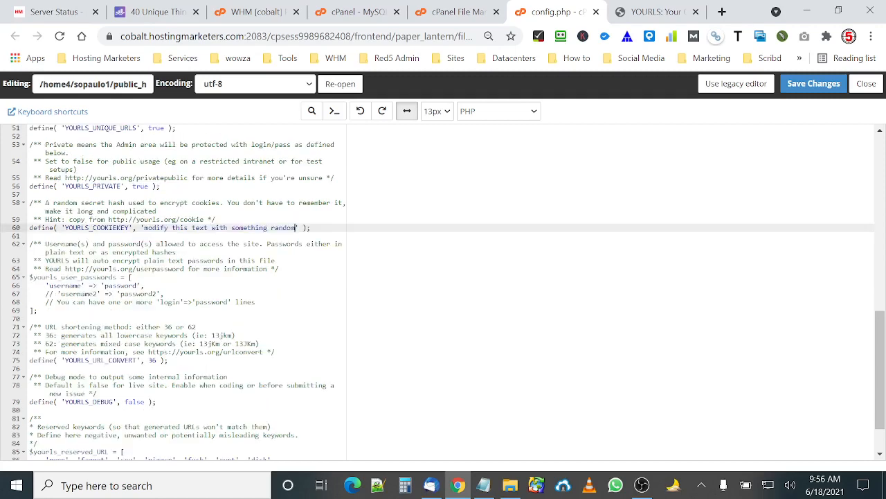
left_click_drag(81, 285, 49, 285)
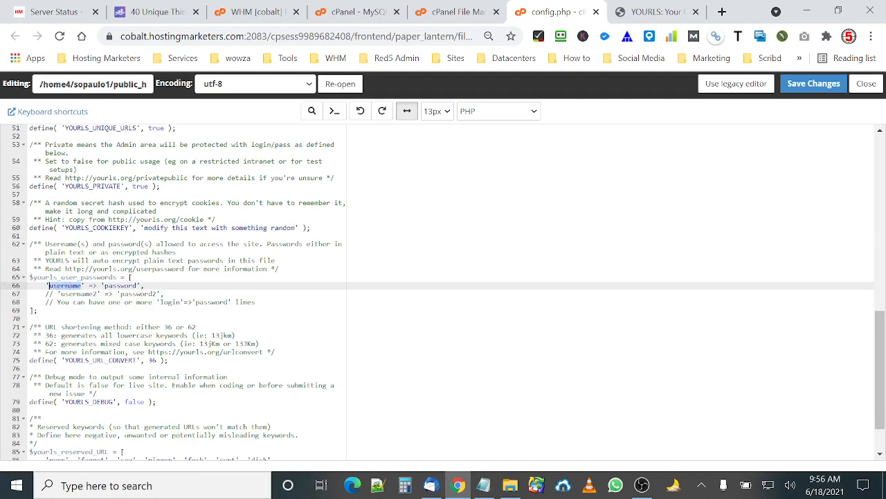
type("admin")
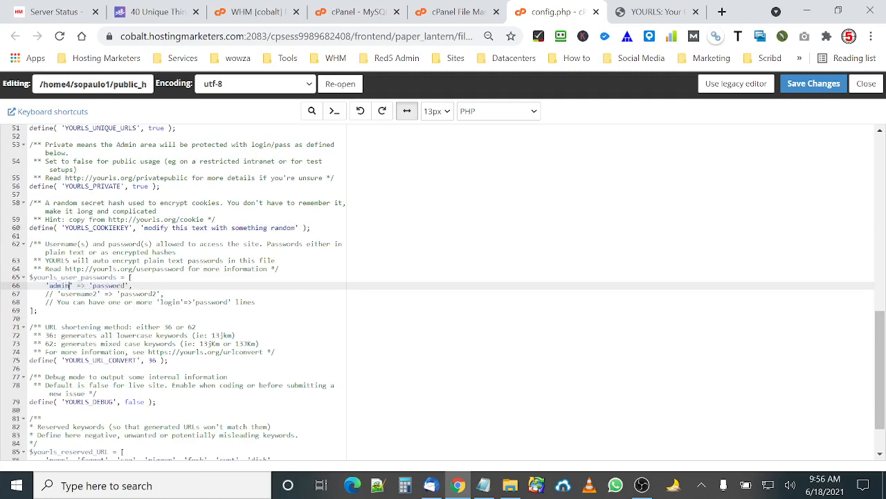
Replace the admin's password with the one saved in Notepad and save config.php.
double_click(109, 285)
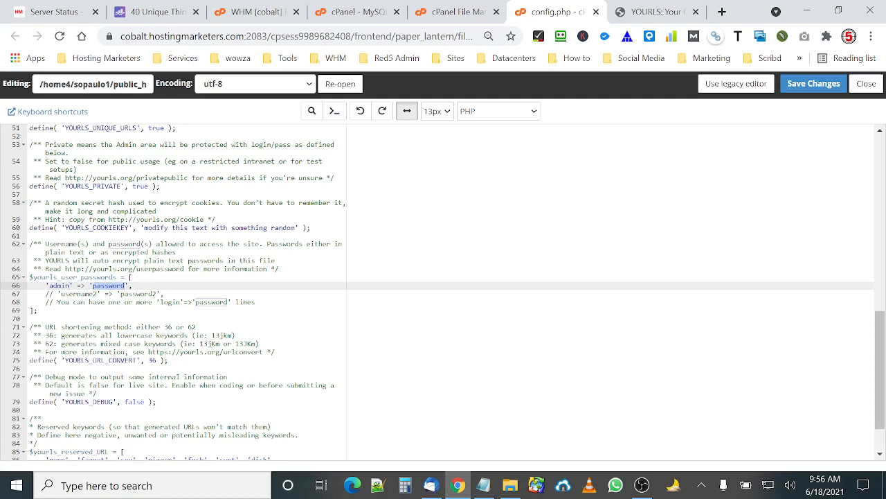
left_click(483, 484)
left_click_drag(374, 441, 323, 442)
right_click(361, 443)
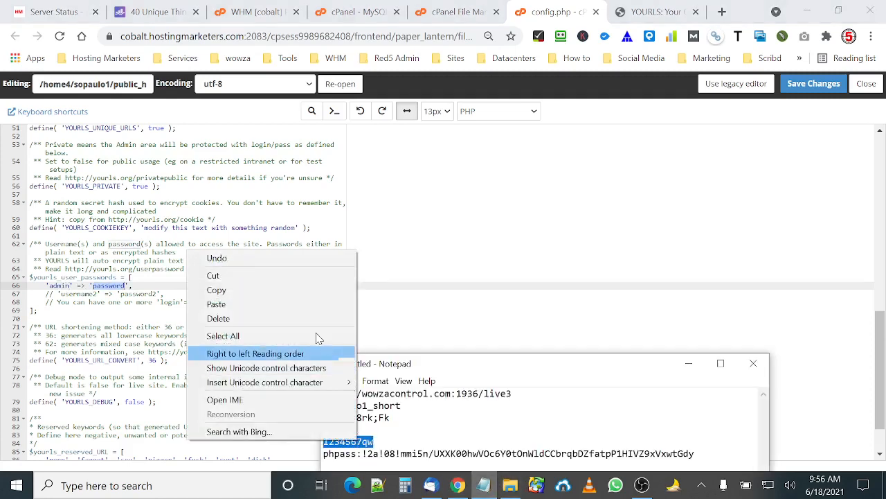
left_click(296, 294)
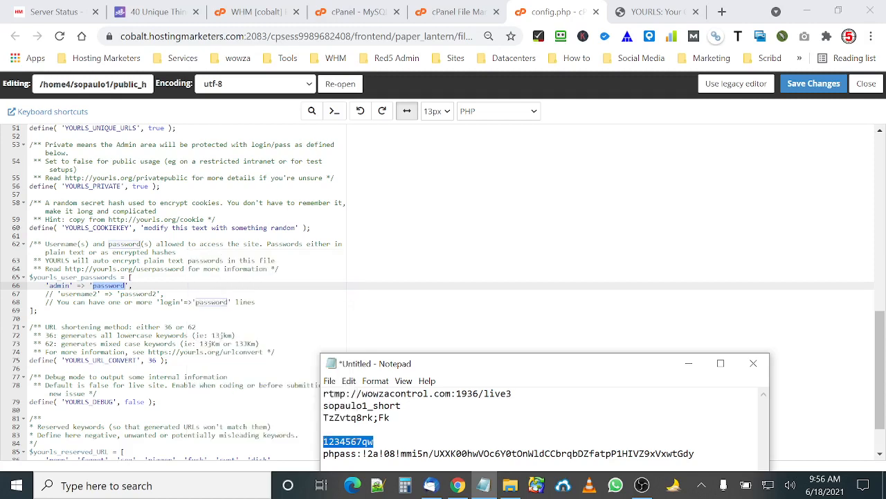
left_click(117, 290)
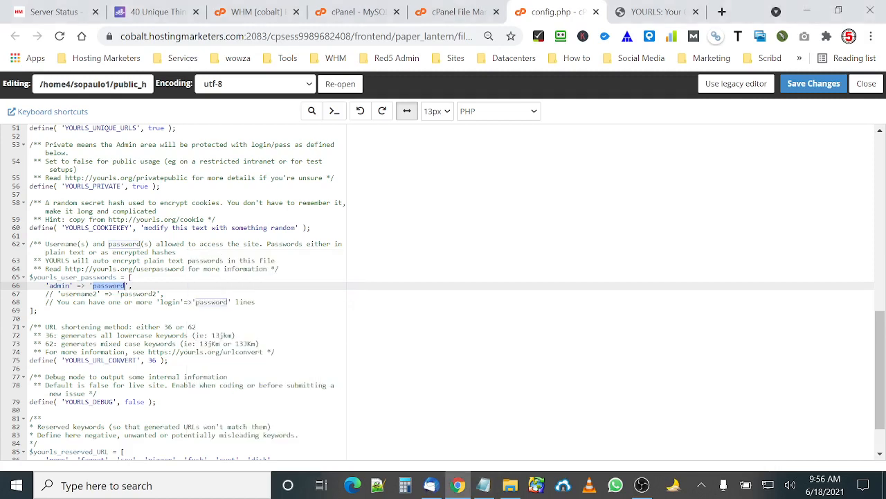
key("ctrl+v")
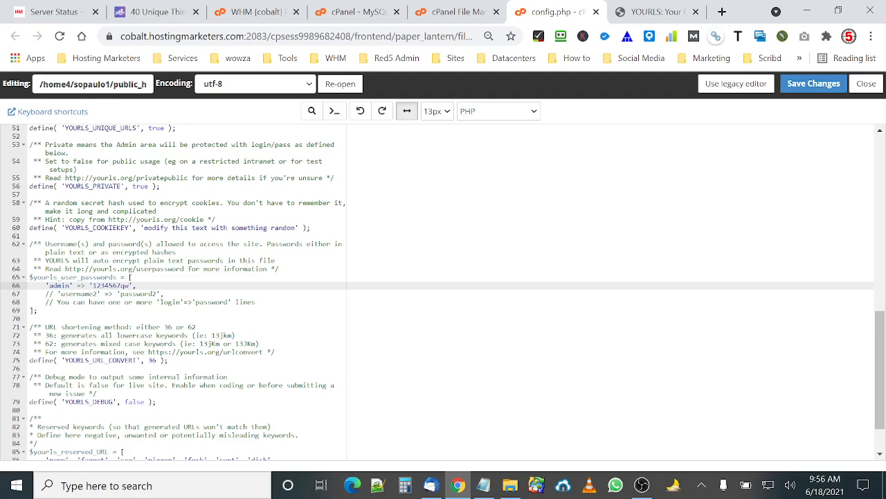
scroll(444, 291, "down", 2)
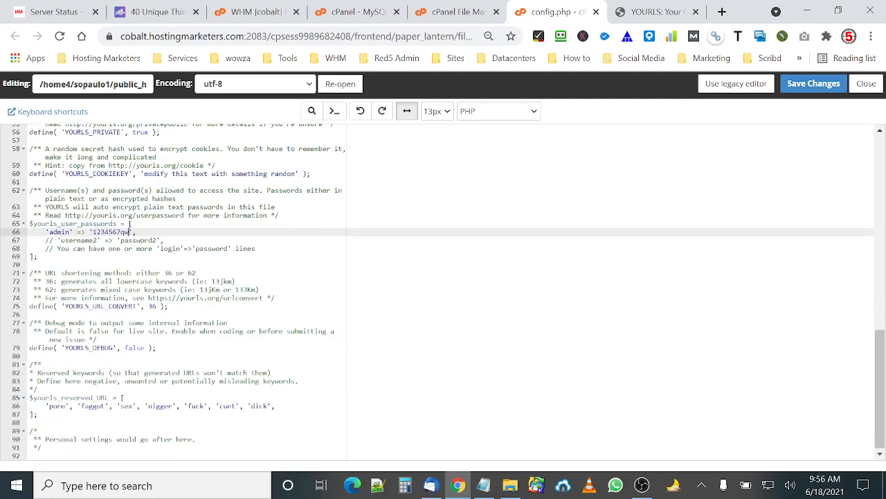
left_click(805, 85)
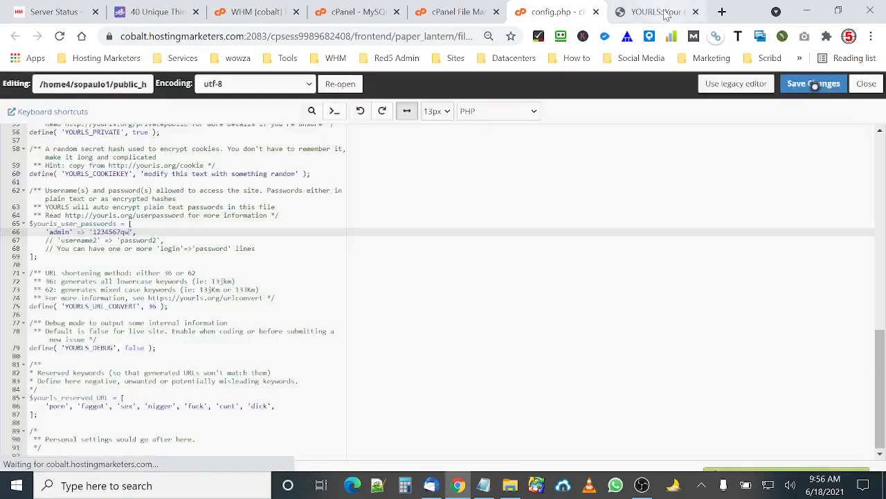
left_click(664, 12)
left_click(258, 36)
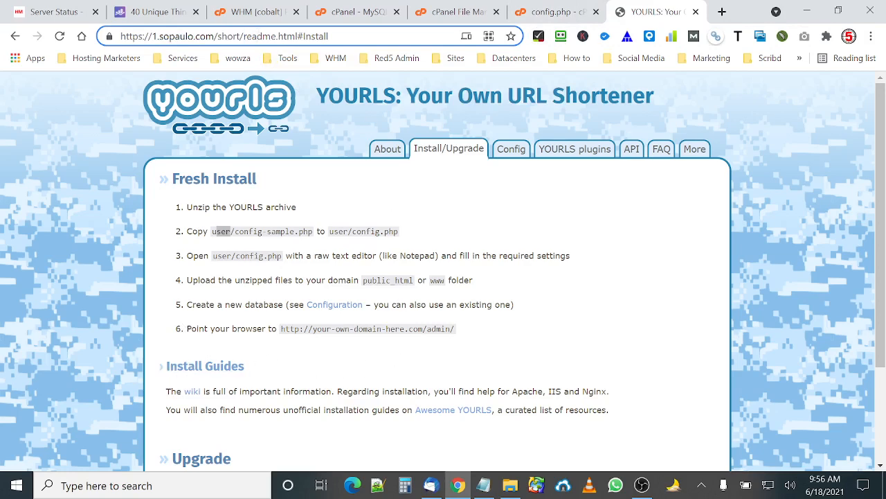
left_click_drag(452, 329, 427, 329)
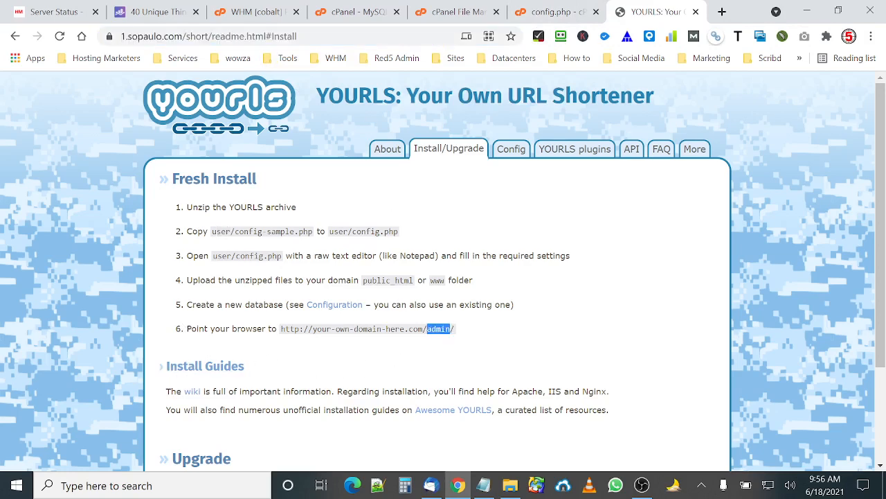
right_click(427, 329)
left_click(446, 340)
left_click_drag(208, 36, 299, 36)
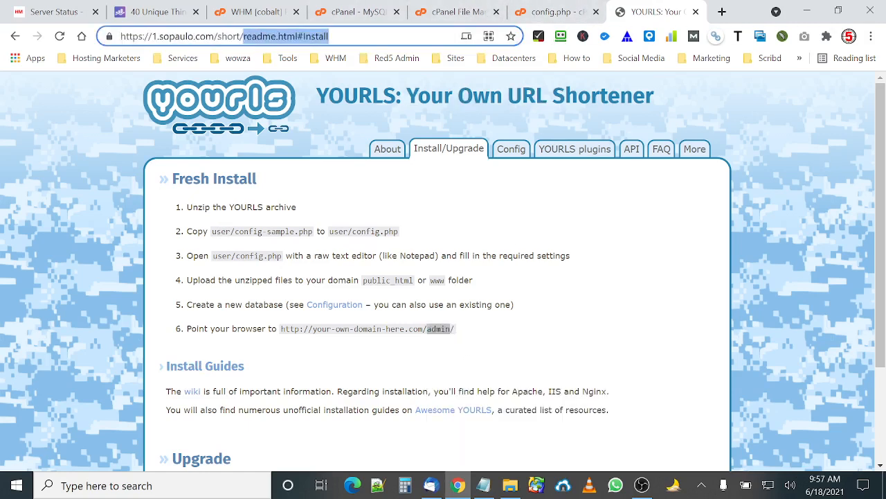
key("ctrl+v")
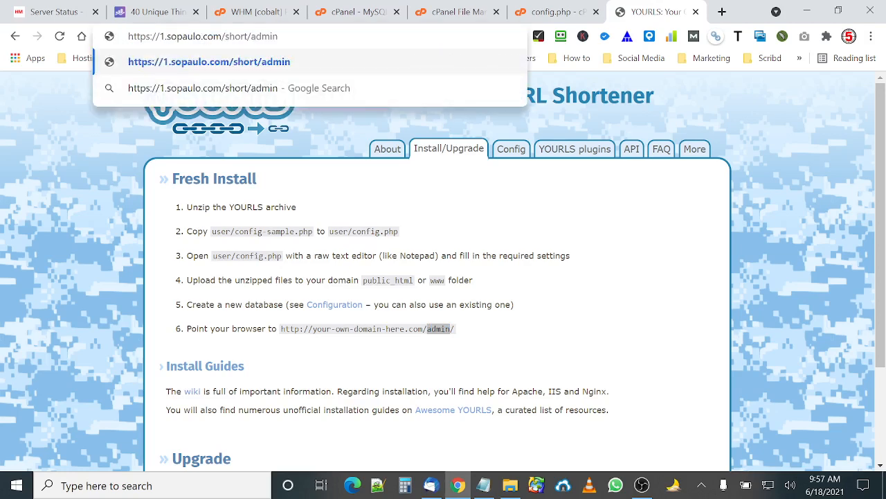
key("Return")
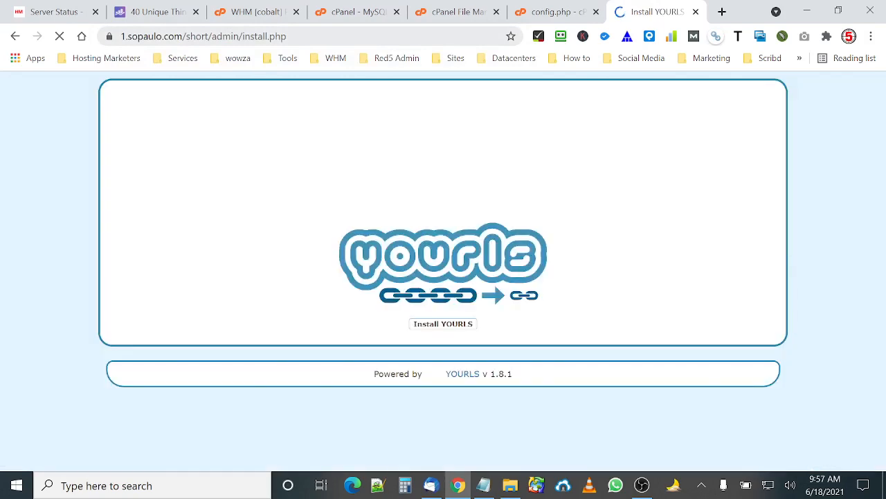
Open phpMyAdmin from cPanel and examine the sopaulo1_short database's structure before installing.
left_click(536, 12)
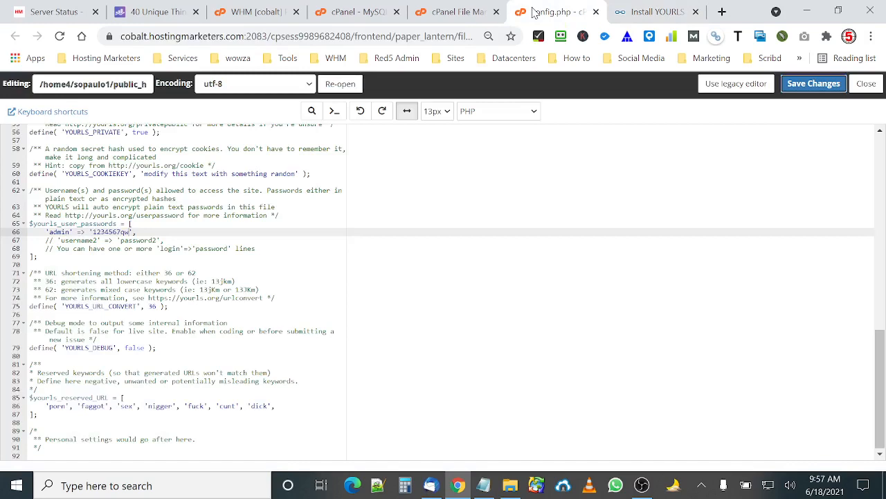
left_click(443, 11)
left_click(351, 11)
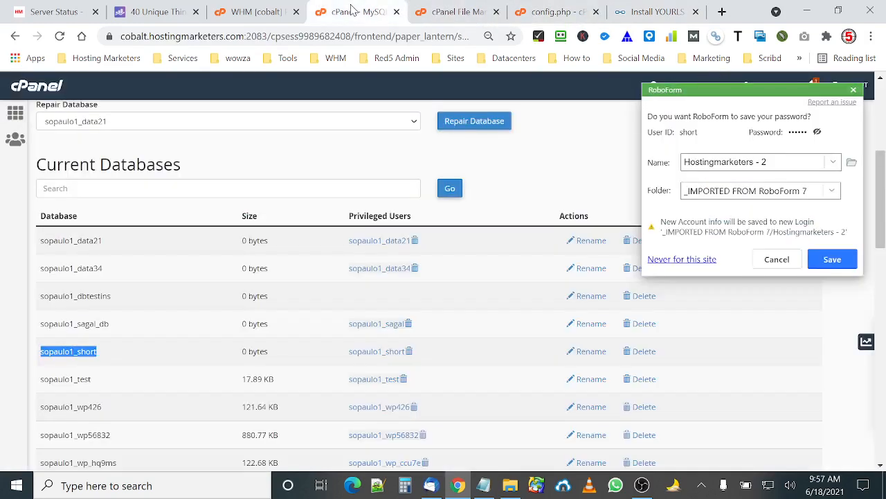
left_click(14, 113)
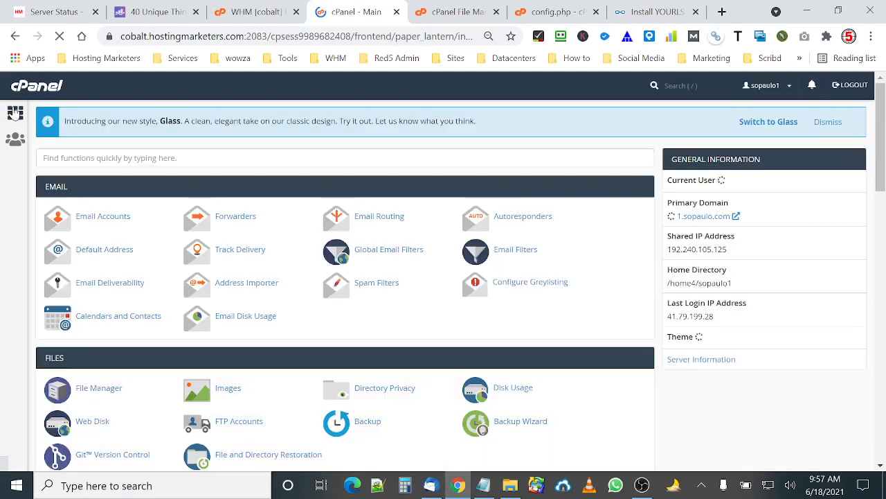
scroll(281, 176, "down", 2)
scroll(282, 175, "down", 1)
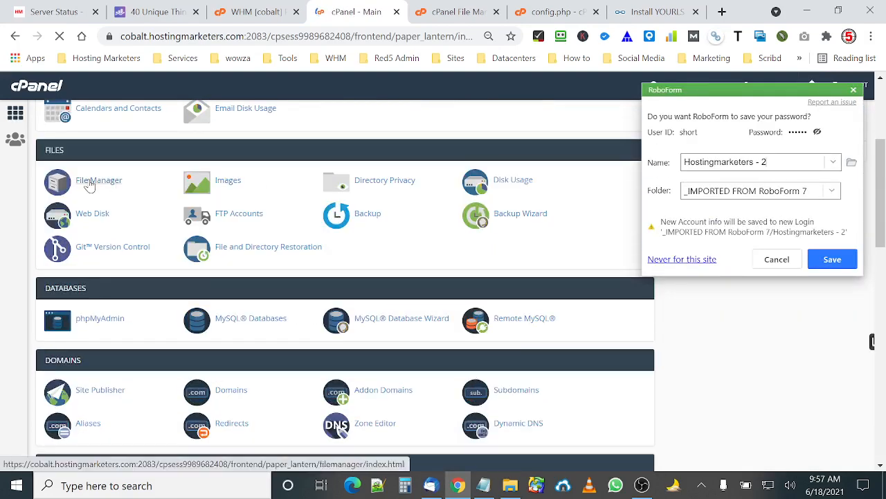
left_click(114, 324)
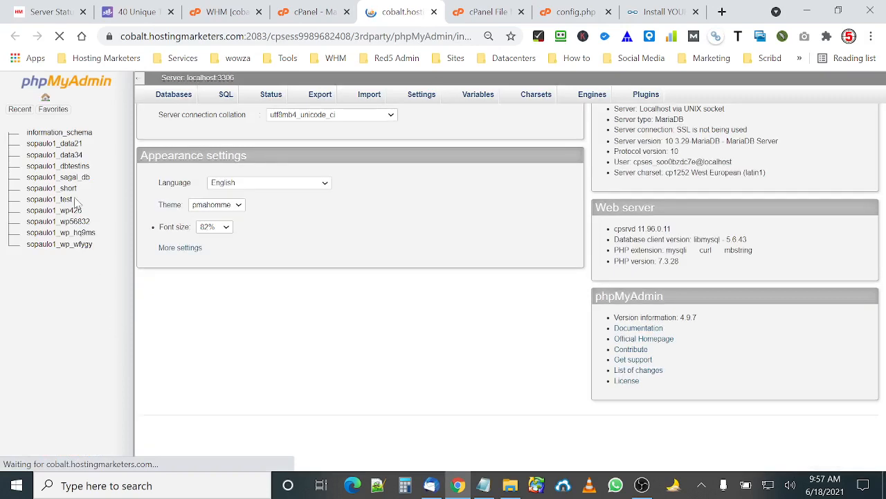
left_click(67, 196)
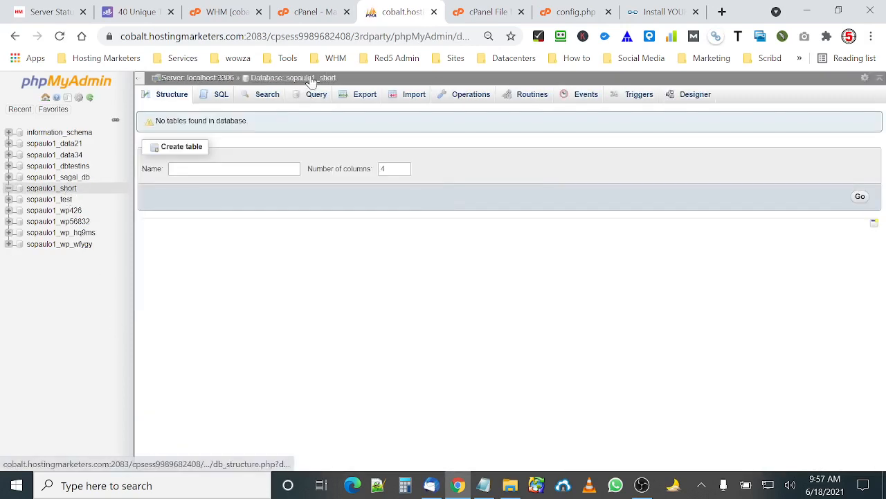
left_click(312, 78)
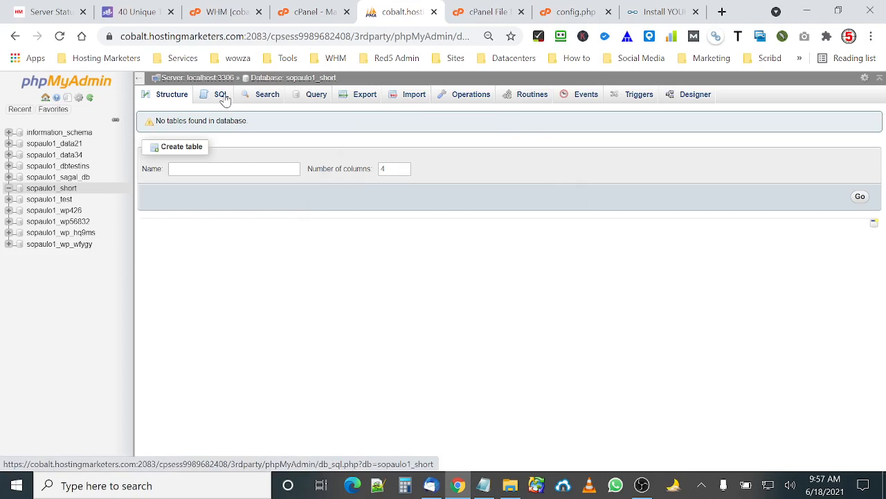
left_click(415, 95)
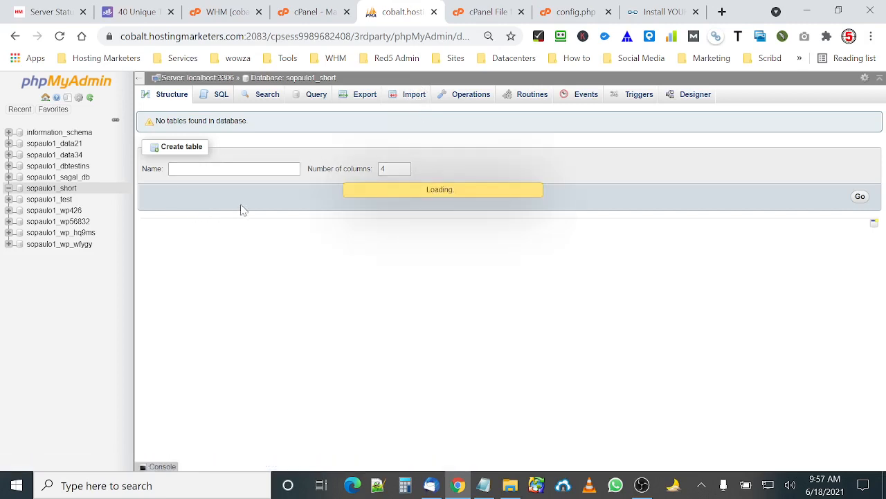
left_click(411, 95)
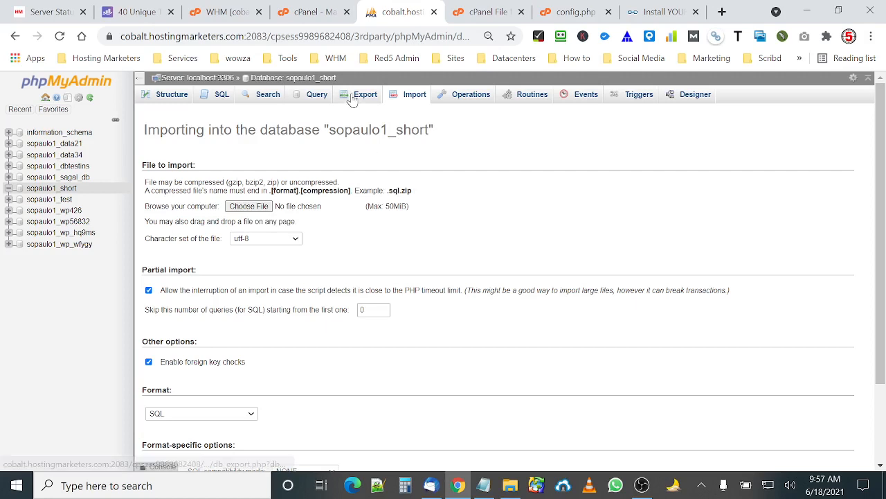
left_click(222, 96)
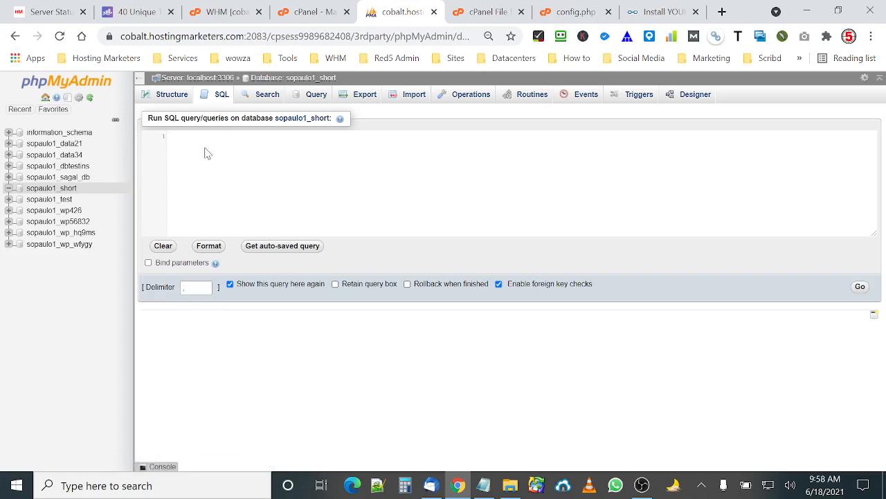
left_click(310, 78)
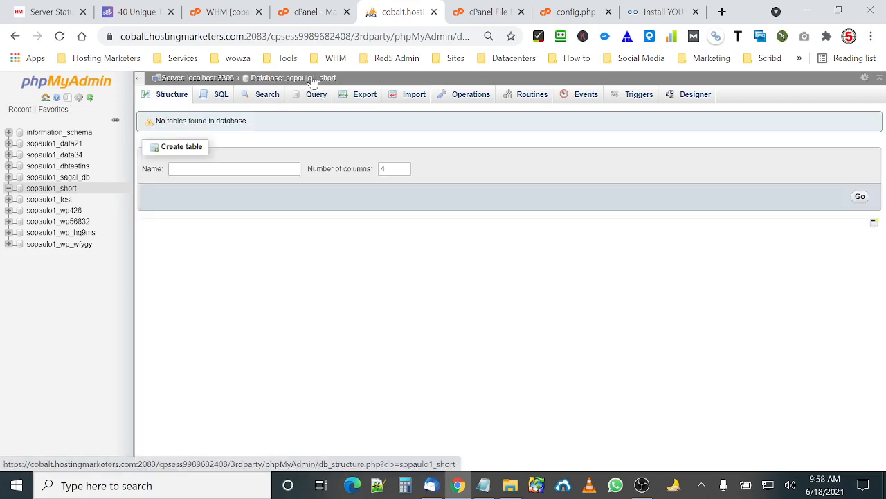
Return to the install page and run the YOURLS installer.
left_click(633, 17)
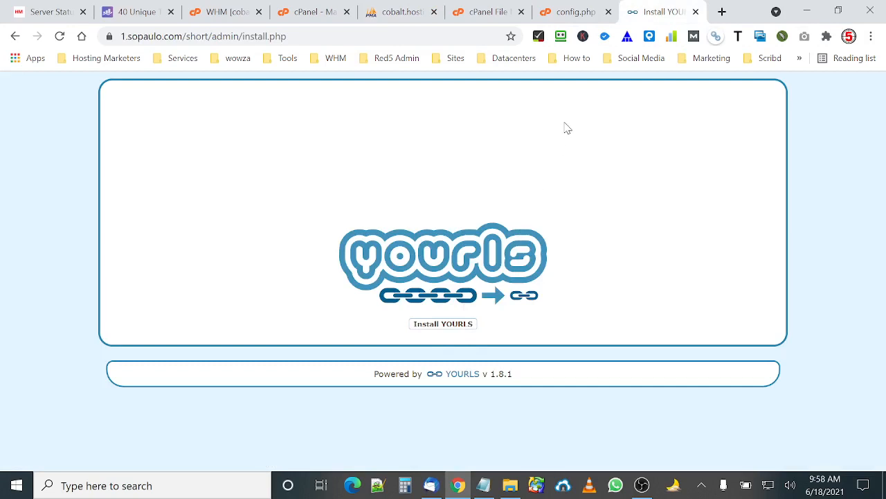
left_click(441, 328)
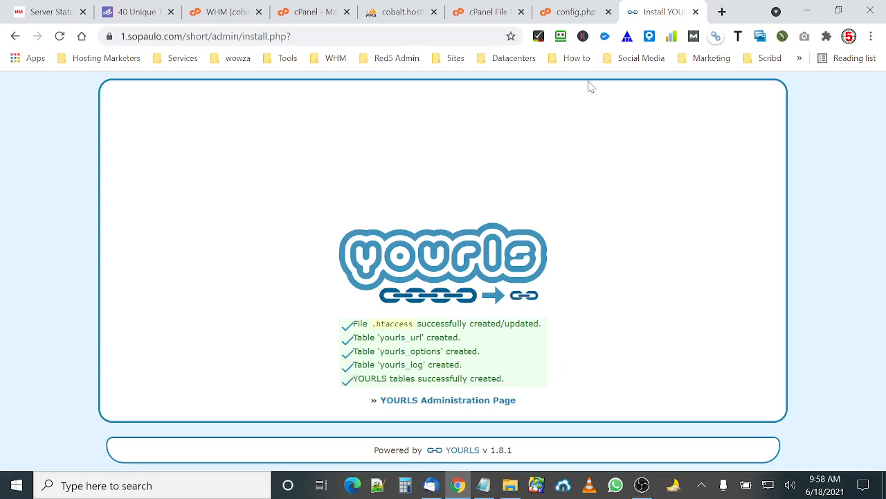
Refresh the sopaulo1_short database in phpMyAdmin to check its new YOURLS tables, then return to the installer.
left_click(398, 12)
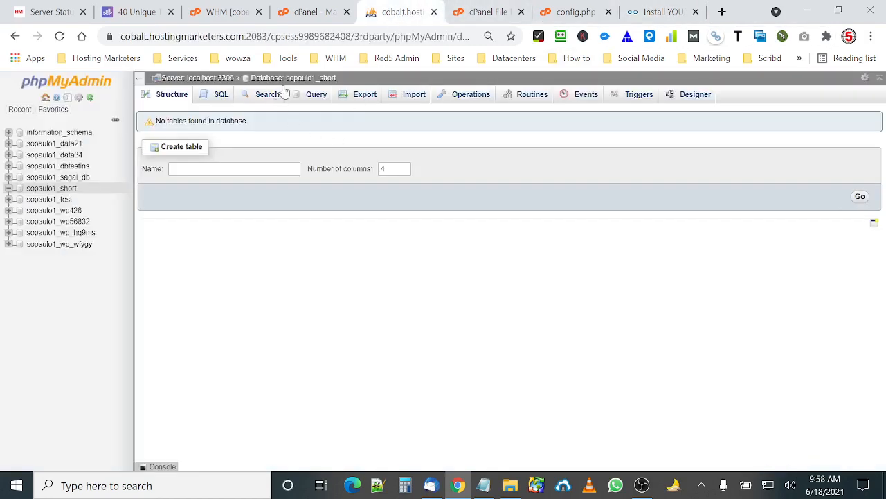
left_click(325, 79)
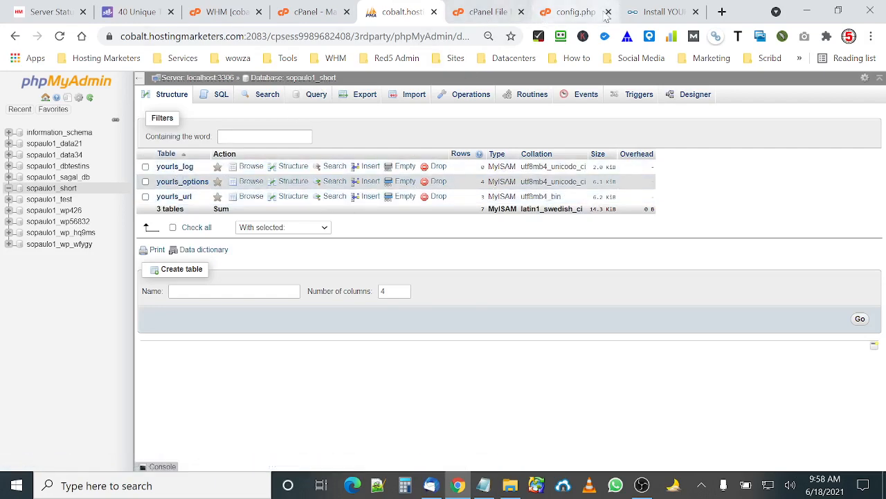
left_click(642, 14)
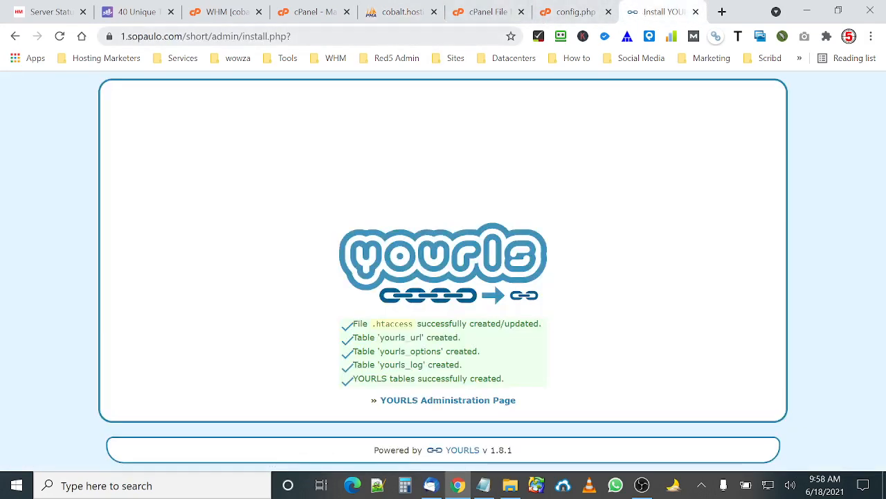
Open the YOURLS Administration Page login and bring up the saved admin password in Notepad.
left_click(460, 404)
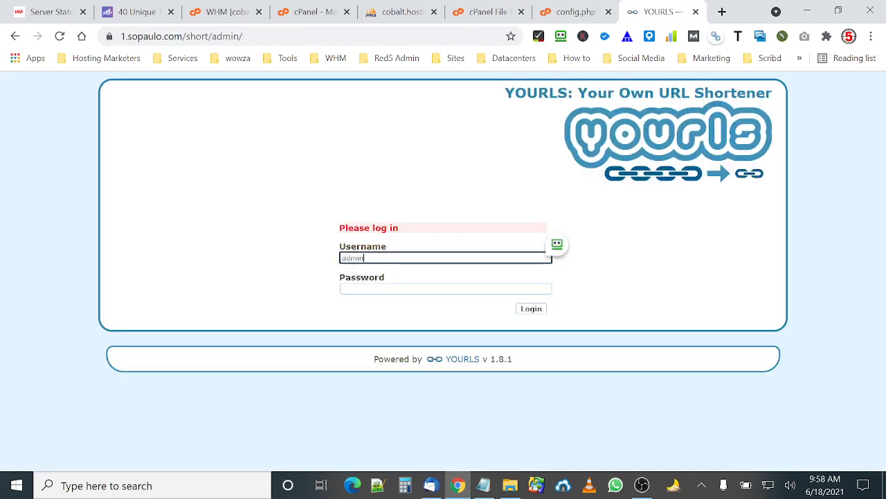
left_click(484, 485)
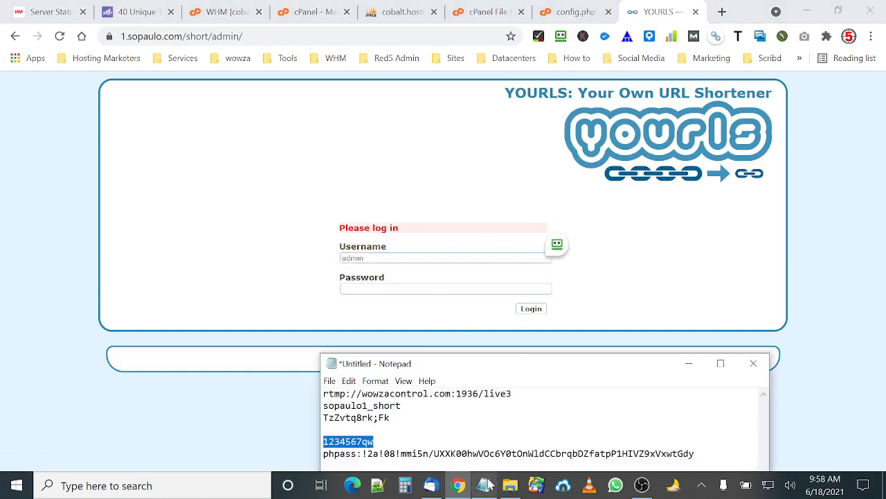
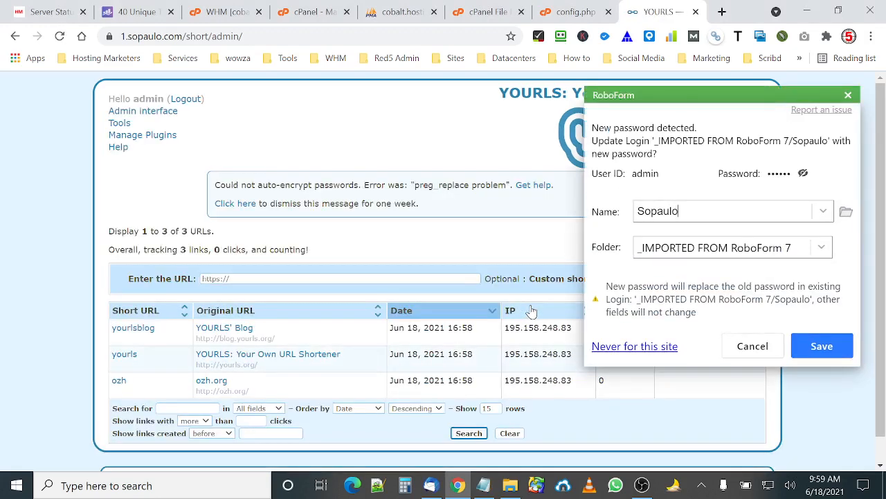
Dismiss the password-save prompt and open the short folder's root URL in the browser.
left_click(748, 349)
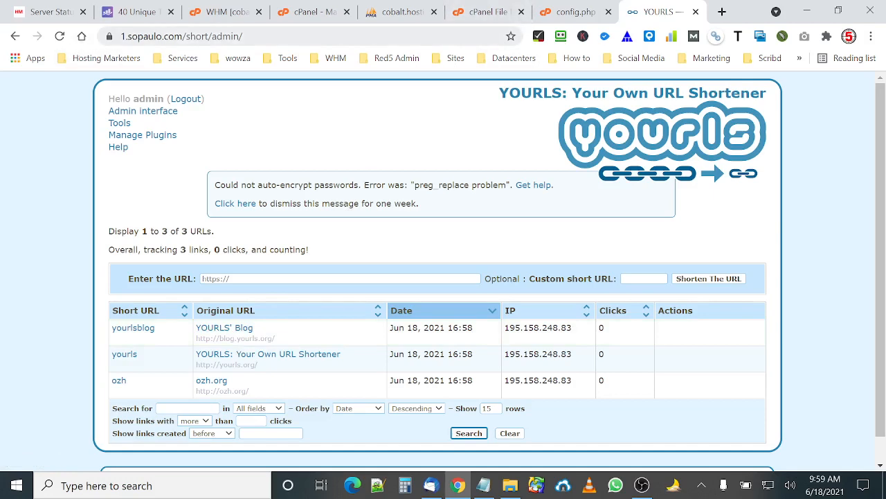
left_click(229, 36)
left_click_drag(275, 36, 247, 36)
key("BackSpace")
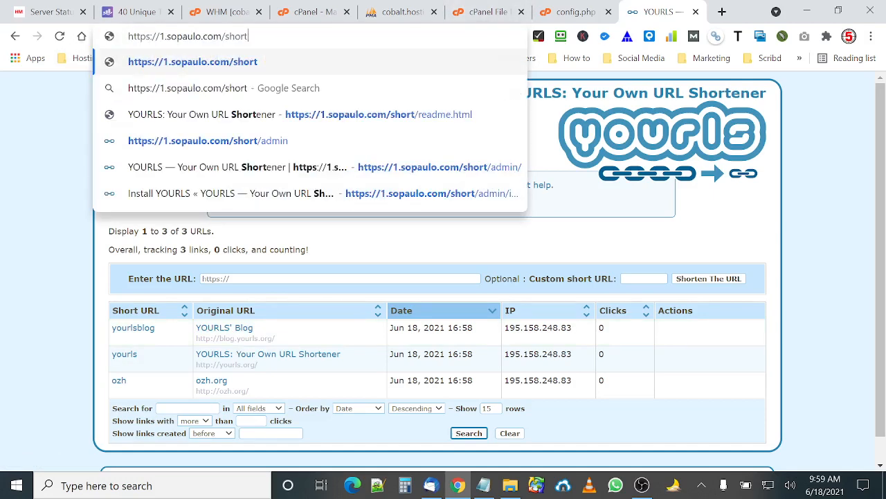
key("Return")
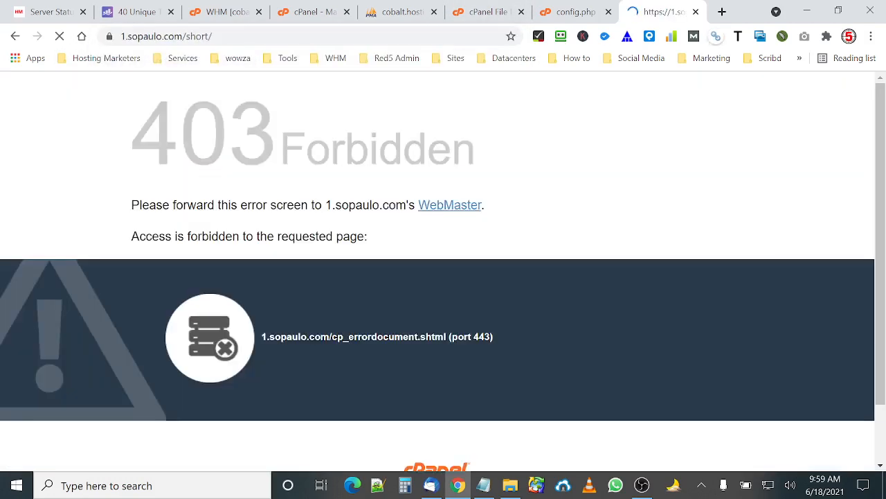
In File Manager, go up to the short folder and rename sample-public-front-page.txt to index.php.
left_click(488, 12)
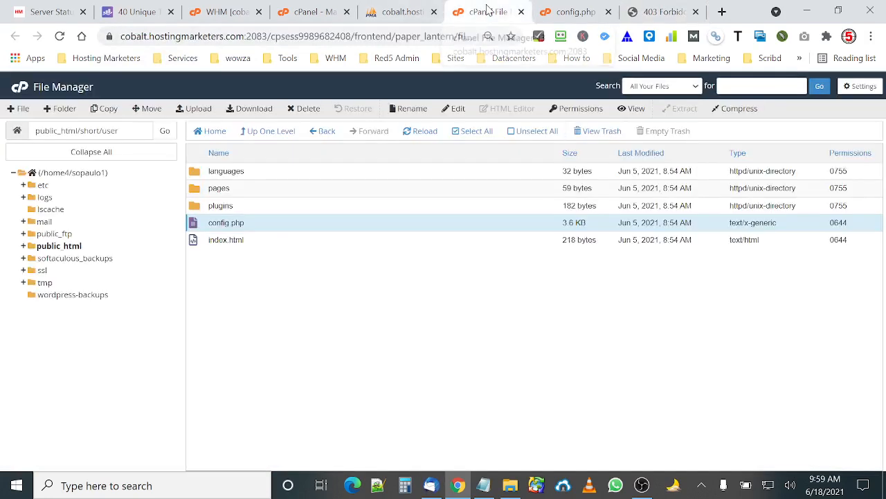
left_click(280, 141)
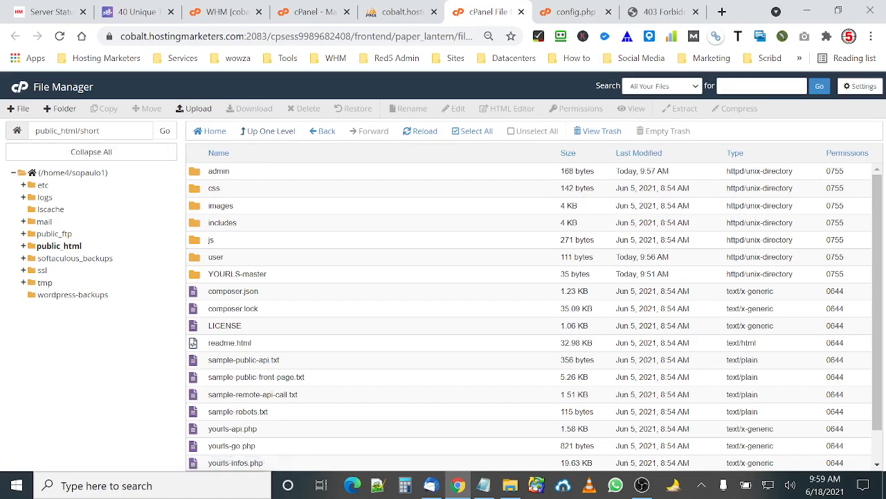
left_click(118, 151)
scroll(416, 216, "down", 1)
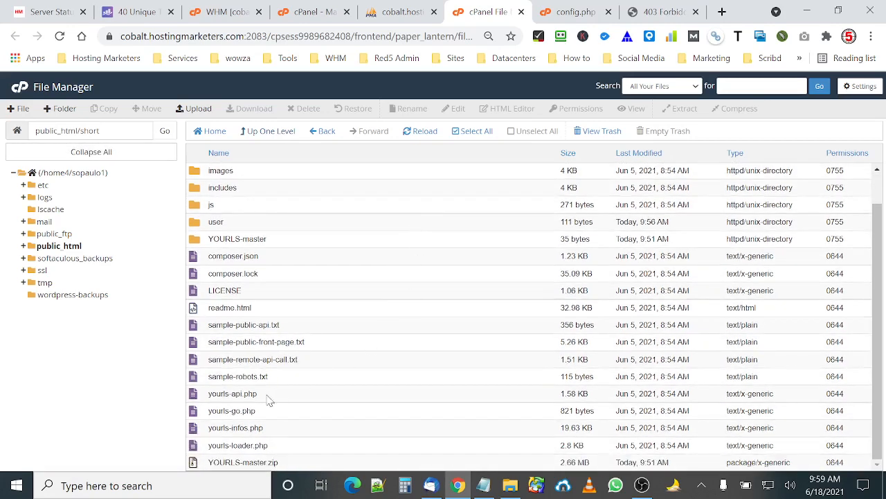
left_click(200, 346)
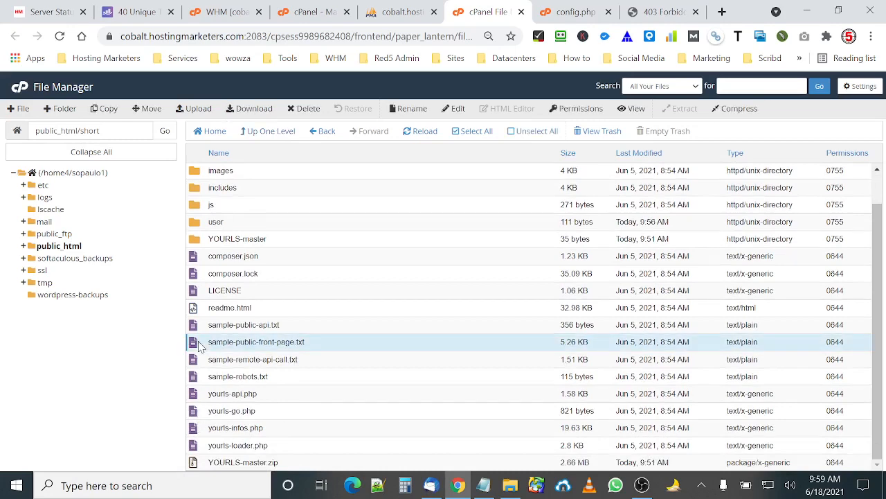
left_click(410, 109)
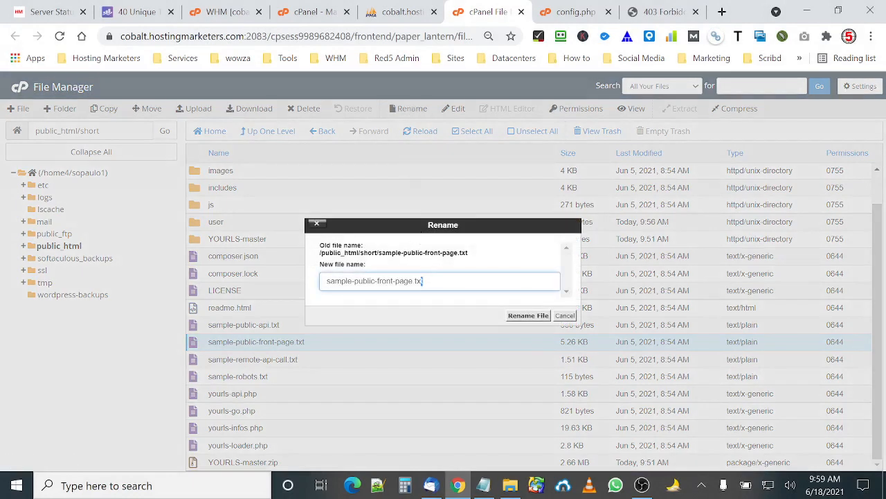
type("ph")
key("Left")
key("Left")
key("Left")
key("Left")
key("shift+Home")
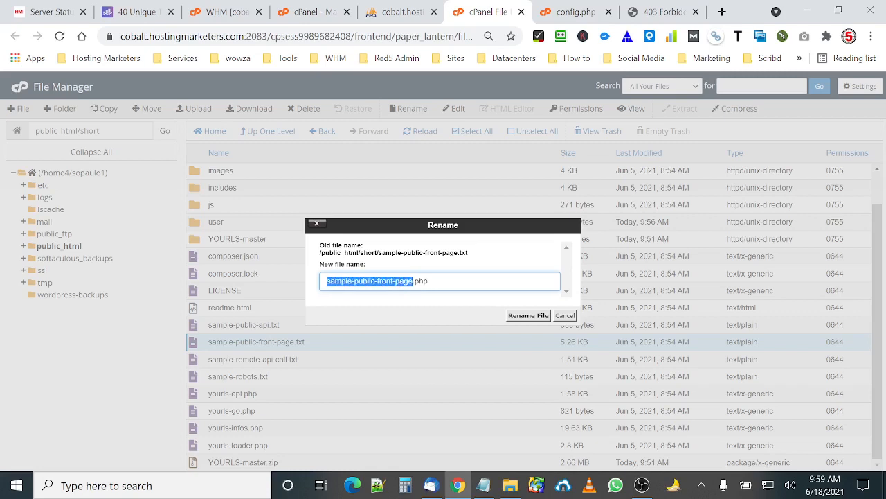
type("u")
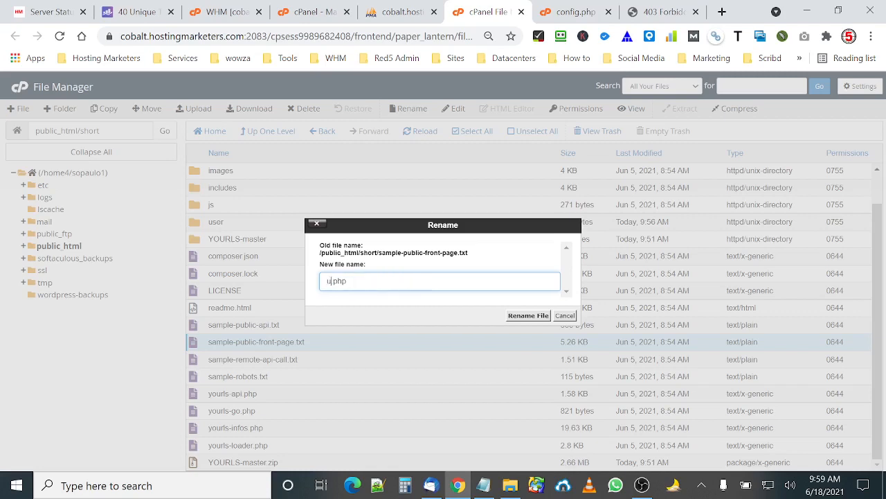
type("index")
left_click(526, 315)
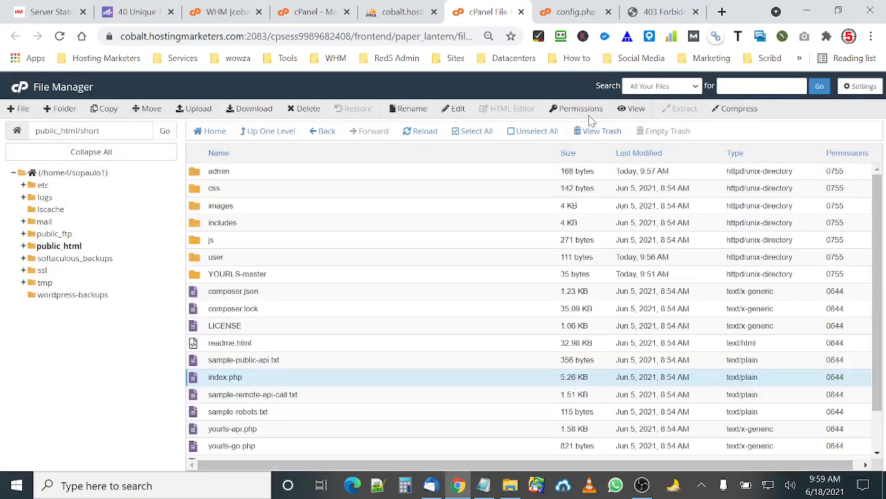
Reload the short folder's public page and open its admin interface.
left_click(631, 18)
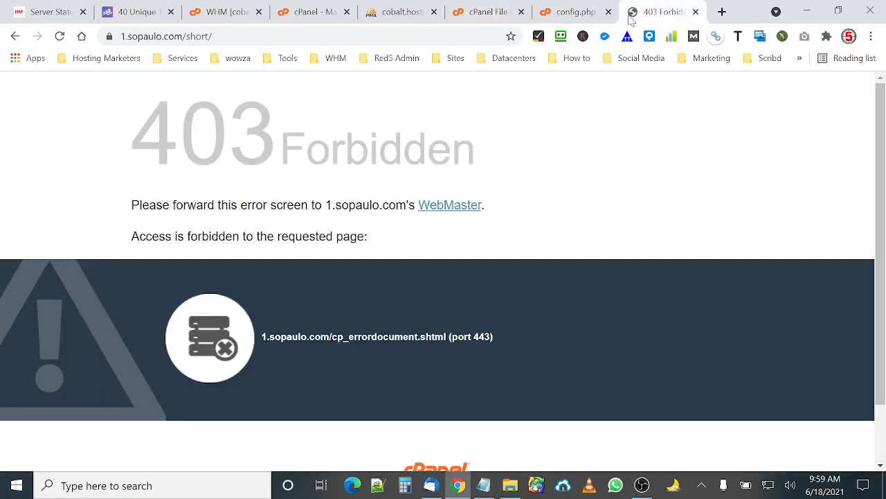
left_click(60, 36)
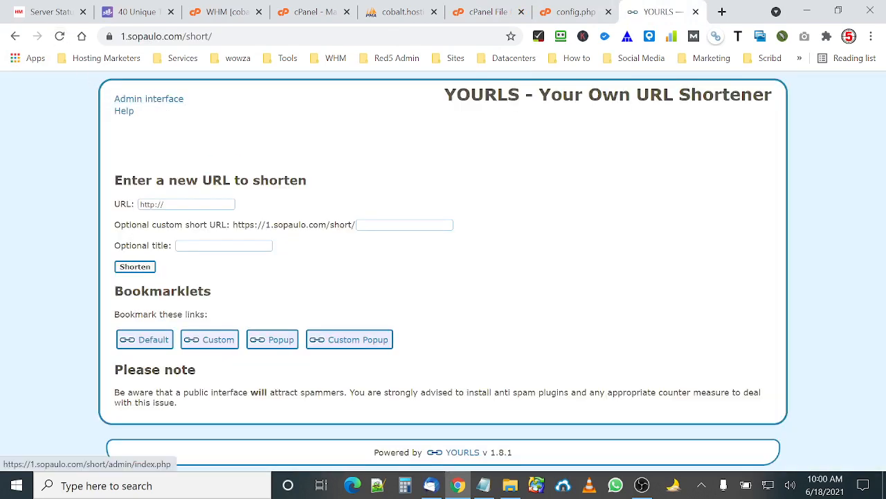
left_click(139, 101)
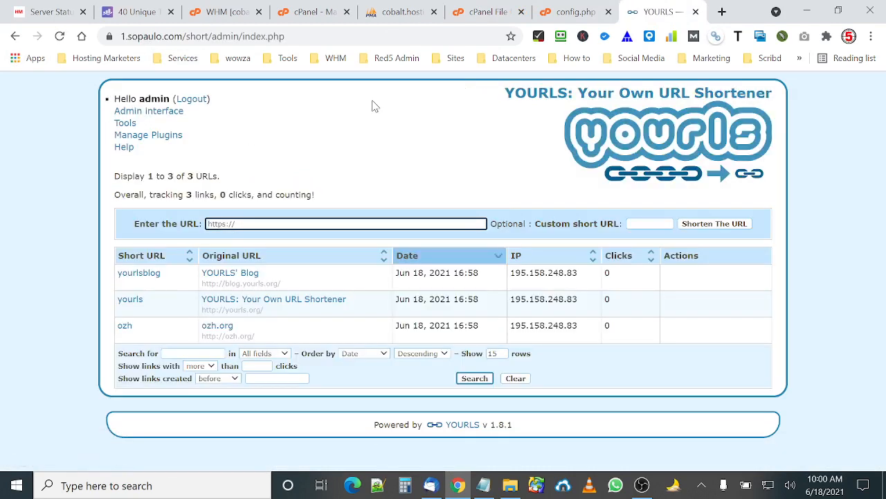
Log out of the YOURLS admin and return to the public shortening page.
left_click(189, 101)
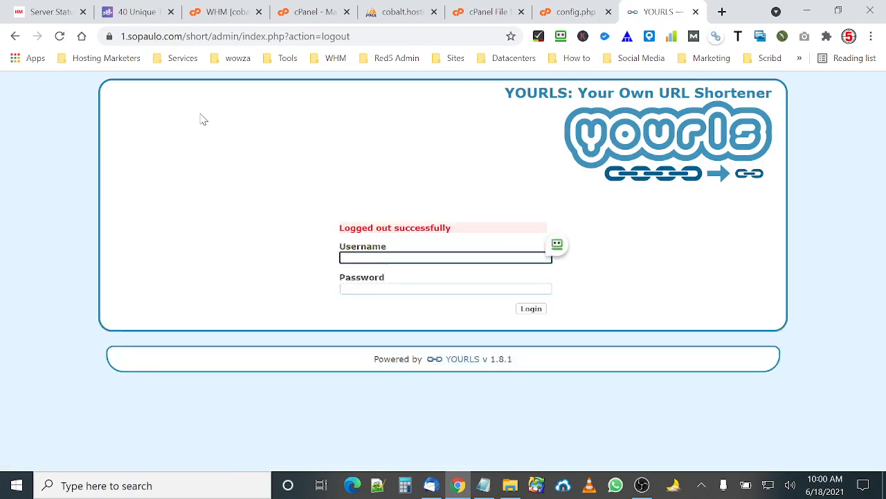
left_click_drag(352, 36, 211, 36)
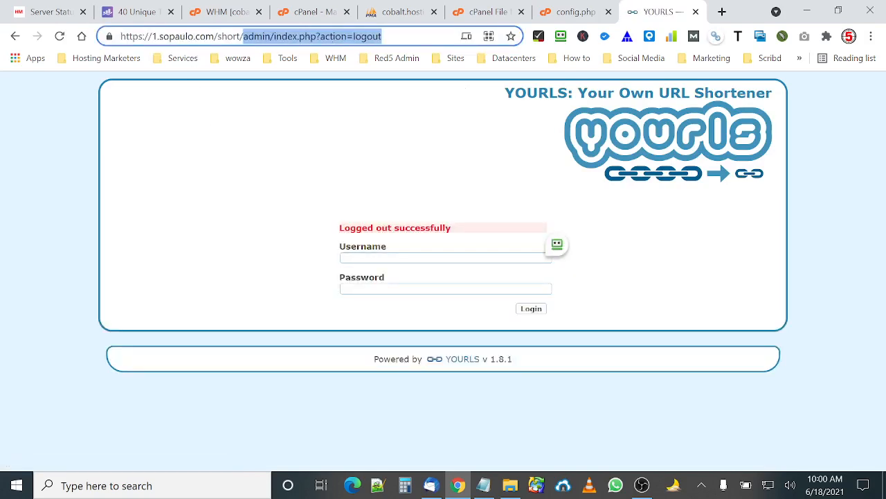
key("BackSpace")
key("Return")
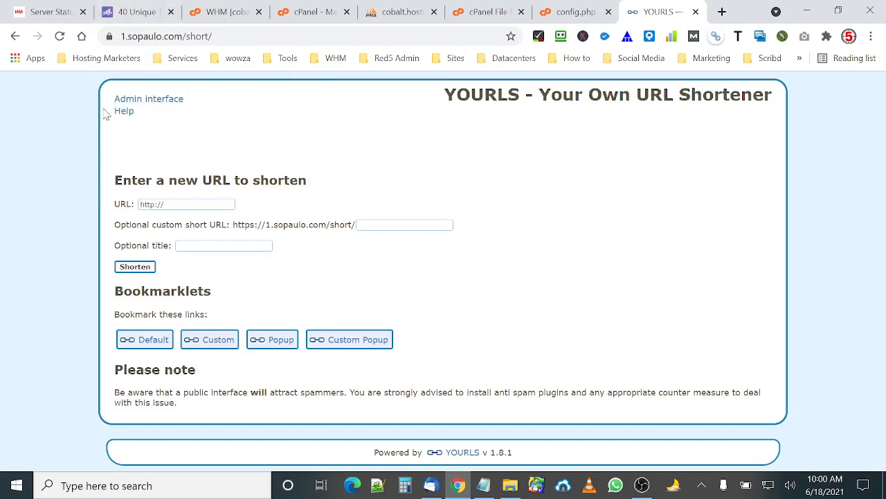
Copy the Rank Math article's URL from the other tab's address bar.
left_click(139, 12)
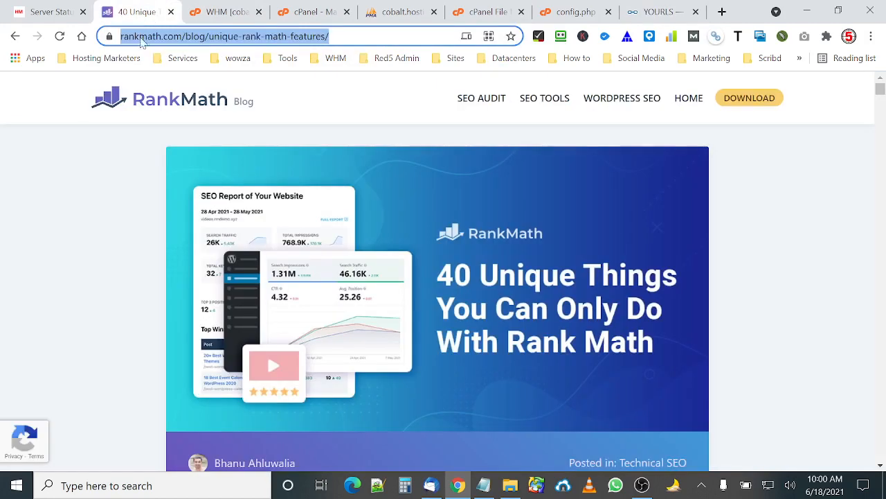
right_click(178, 38)
left_click(229, 134)
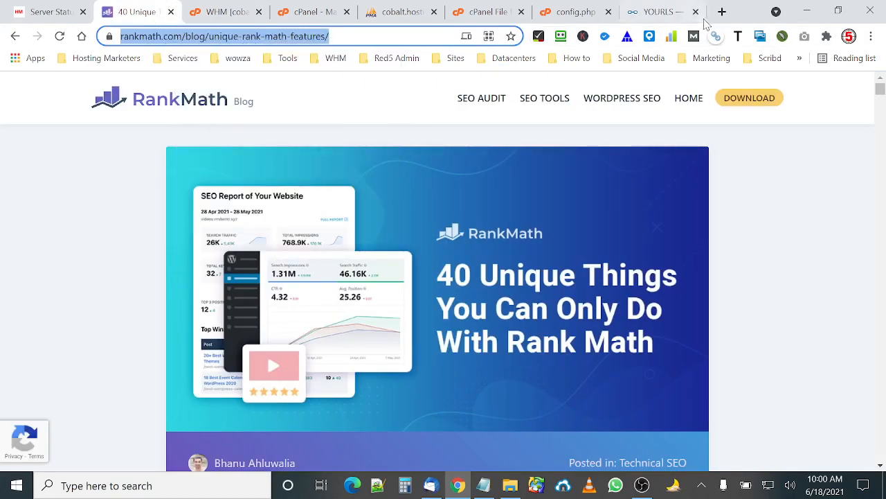
Shorten the copied URL on the public page with custom short URL seo and title SEO.
left_click(661, 12)
left_click_drag(174, 204, 75, 204)
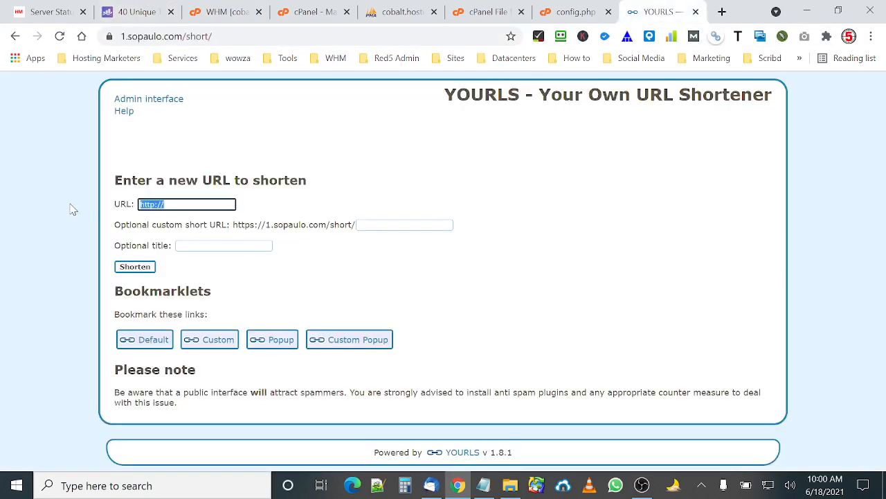
key("ctrl+v")
left_click(399, 223)
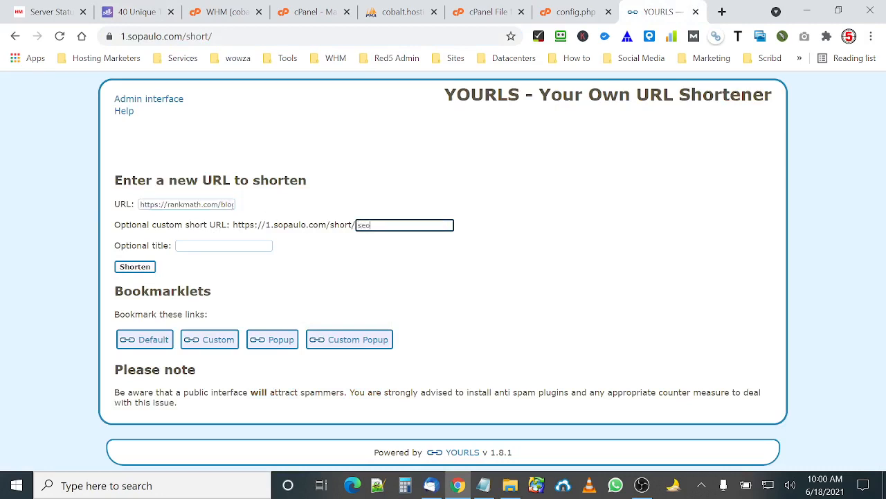
left_click(134, 15)
left_click(655, 14)
left_click(179, 246)
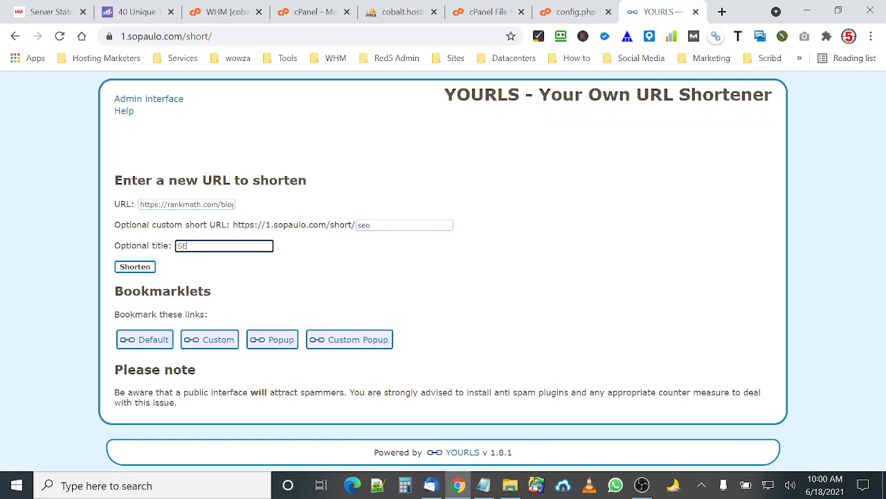
left_click(151, 271)
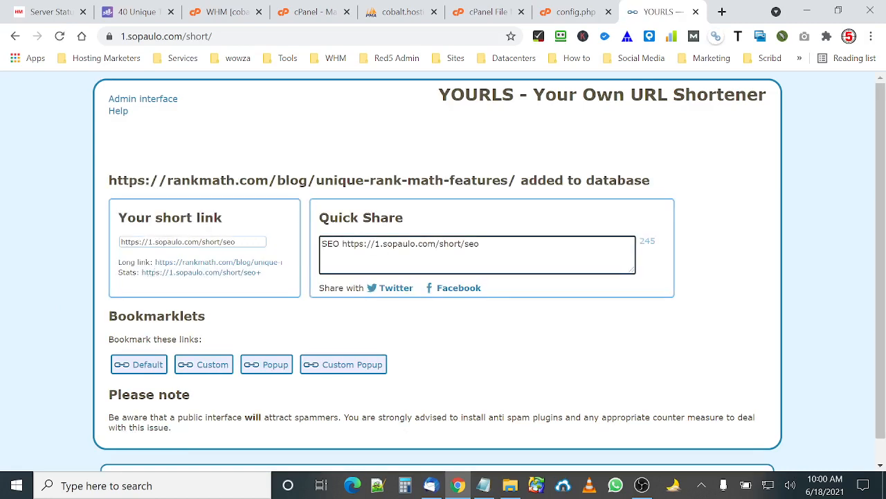
left_click_drag(480, 243, 333, 244)
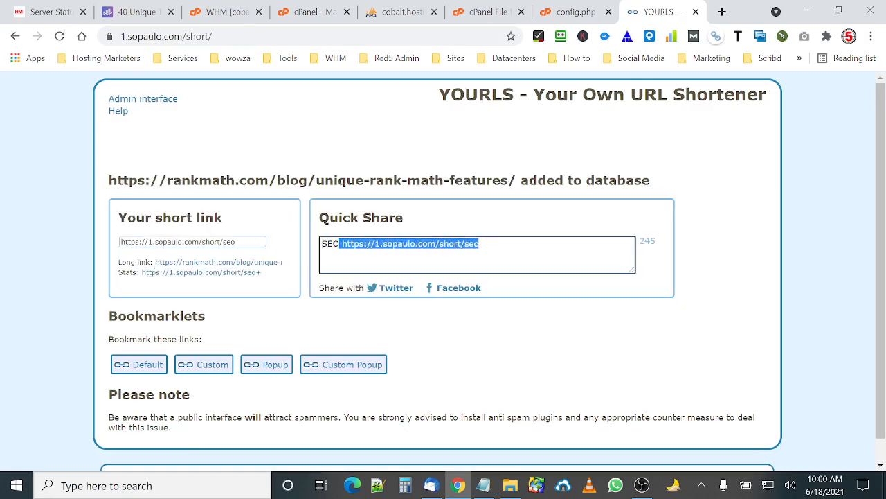
right_click(357, 248)
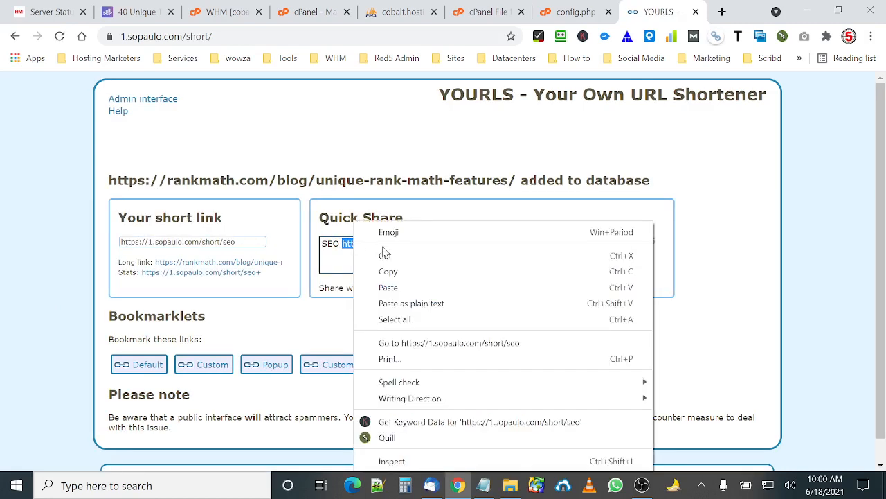
left_click(385, 271)
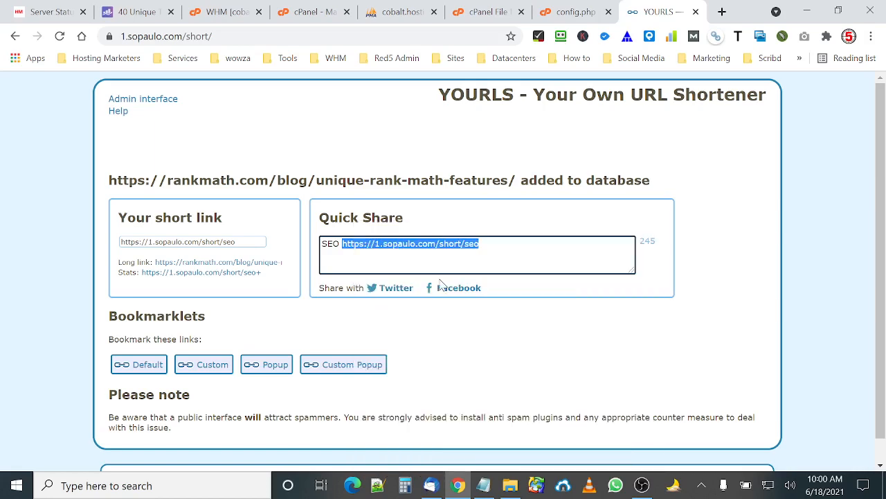
Open the copied short link in a new tab to test its redirect.
left_click(722, 12)
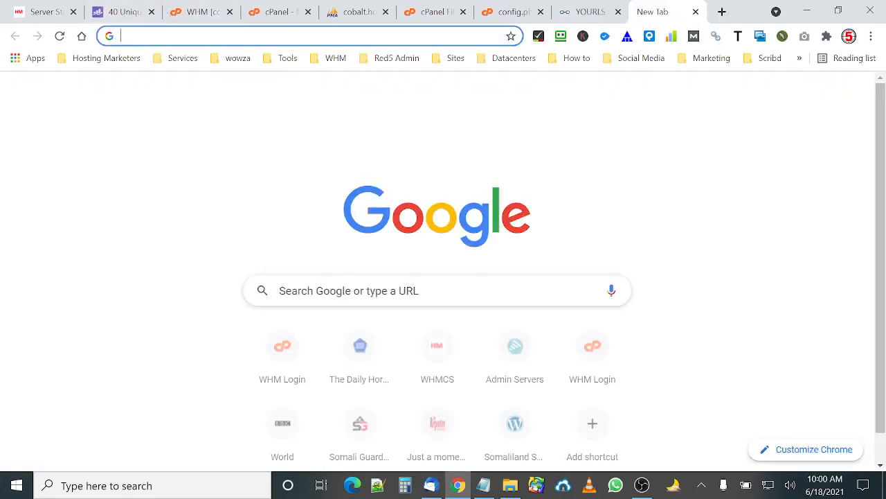
left_click(134, 18)
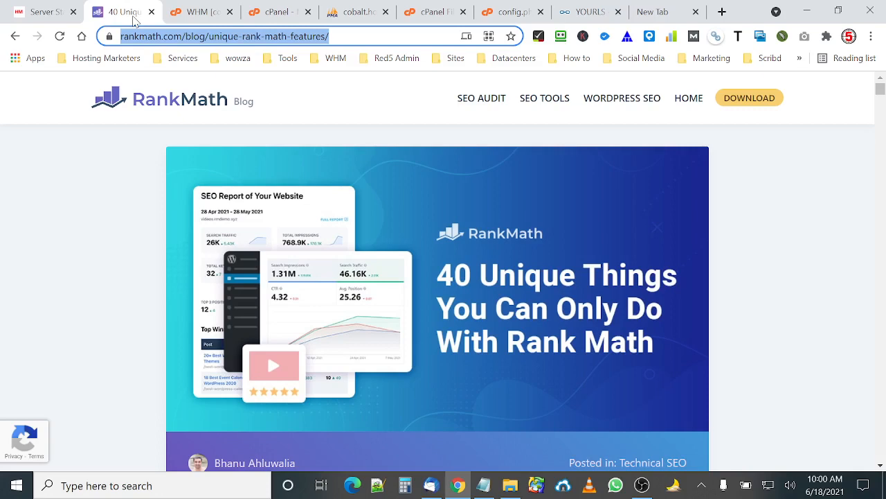
left_click(651, 17)
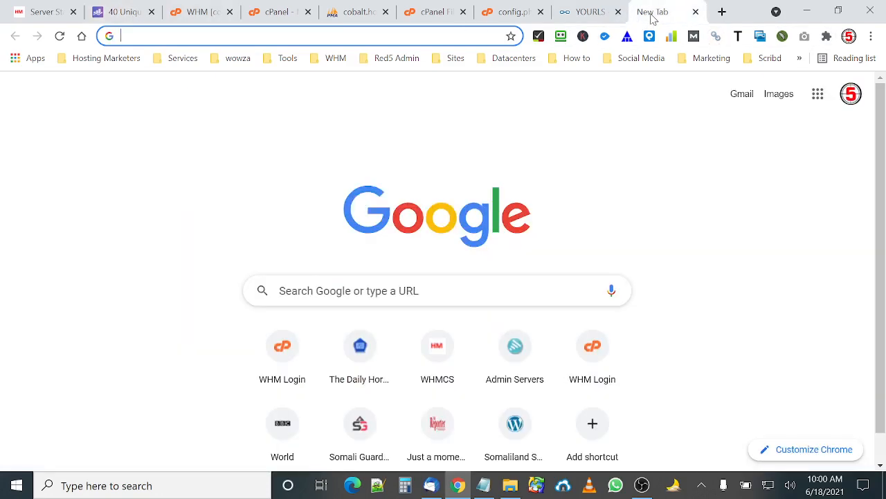
left_click(291, 36)
key("ctrl+v")
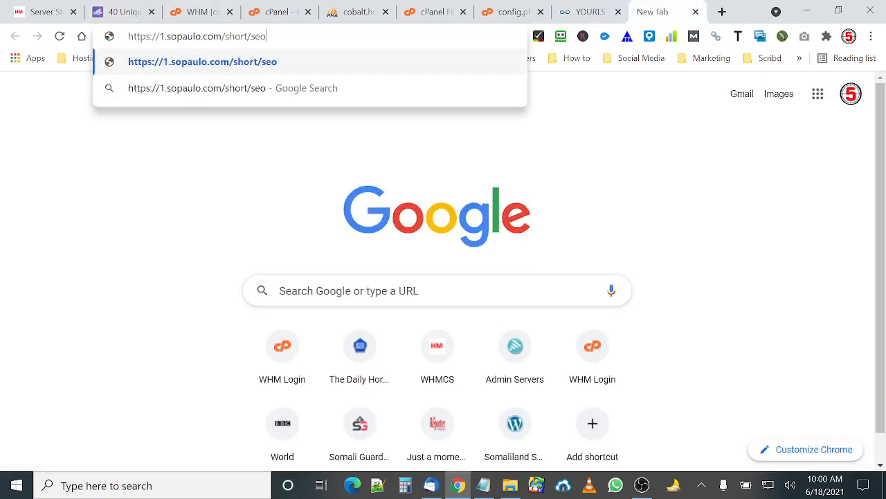
key("Return")
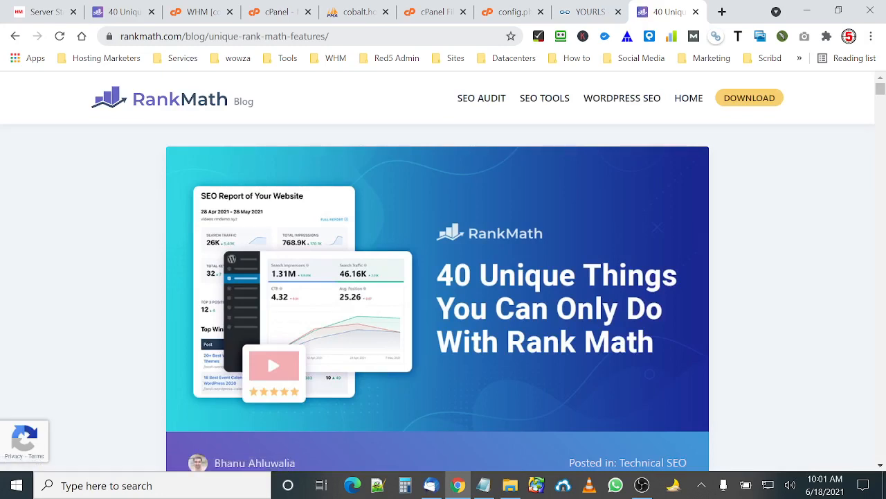
left_click(288, 40)
key("ctrl+v")
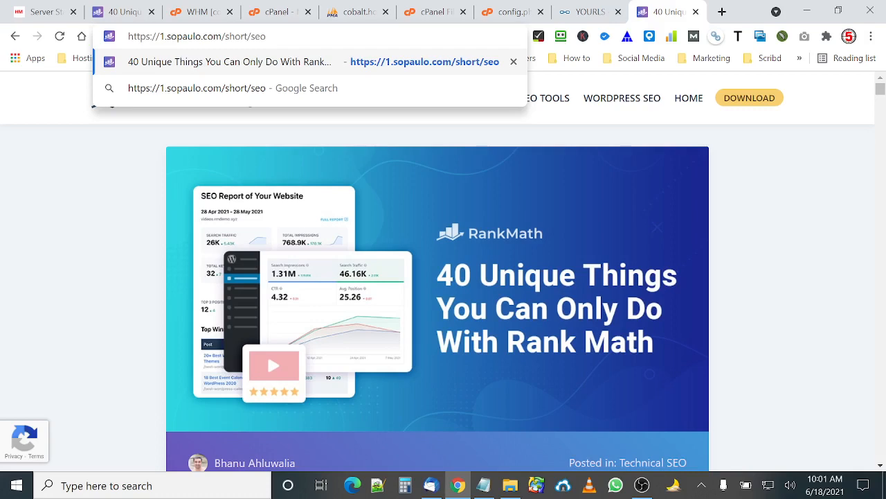
left_click(595, 12)
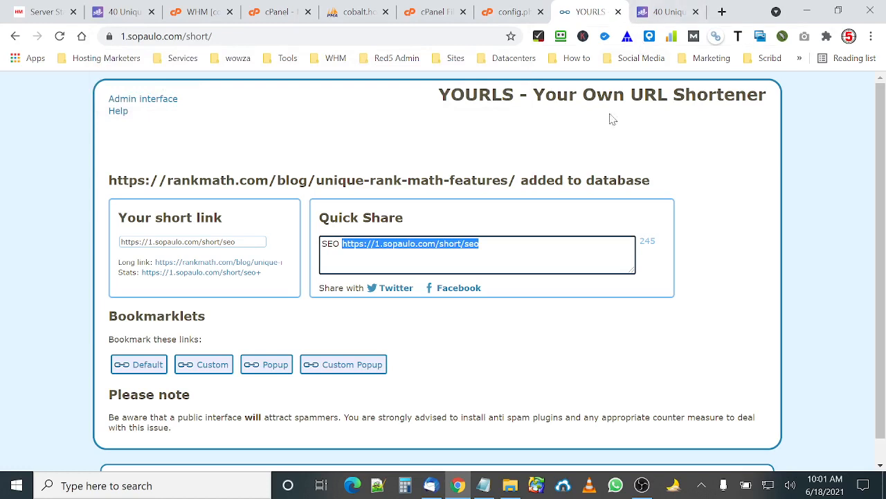
left_click(529, 132)
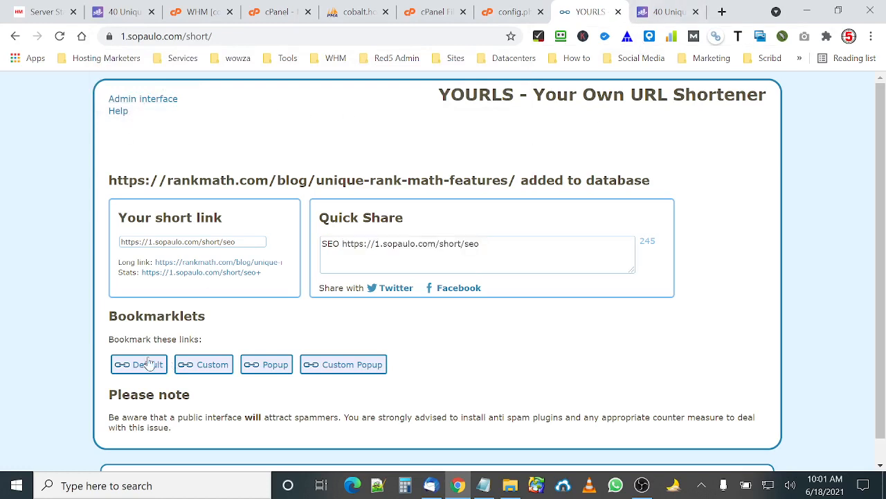
Close the YOURLS tab and the redirected Rank Math tab.
left_click(618, 13)
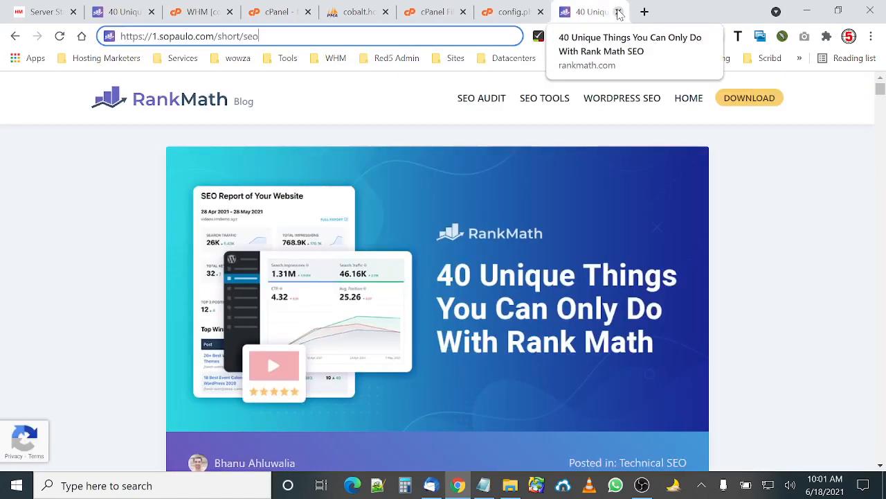
left_click(618, 13)
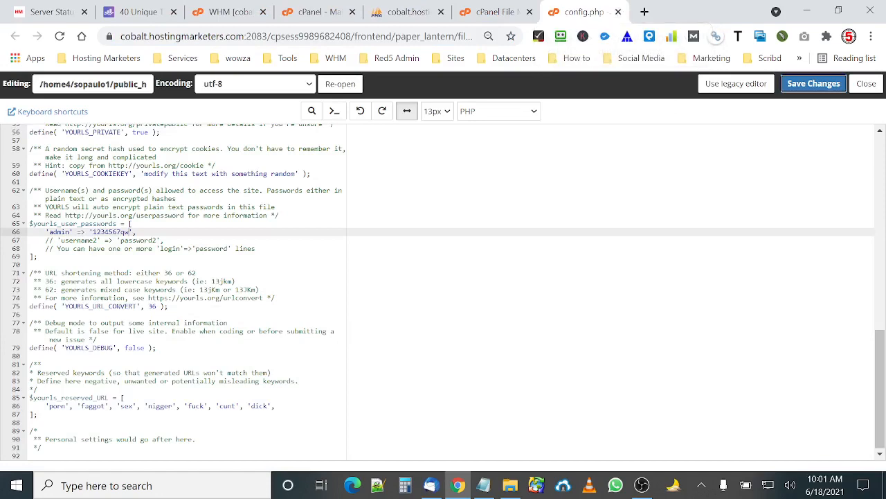
left_click(646, 489)
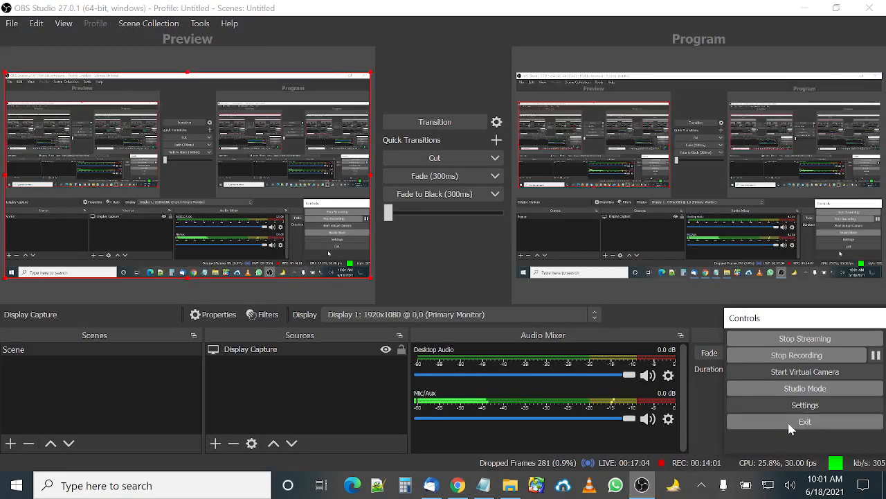